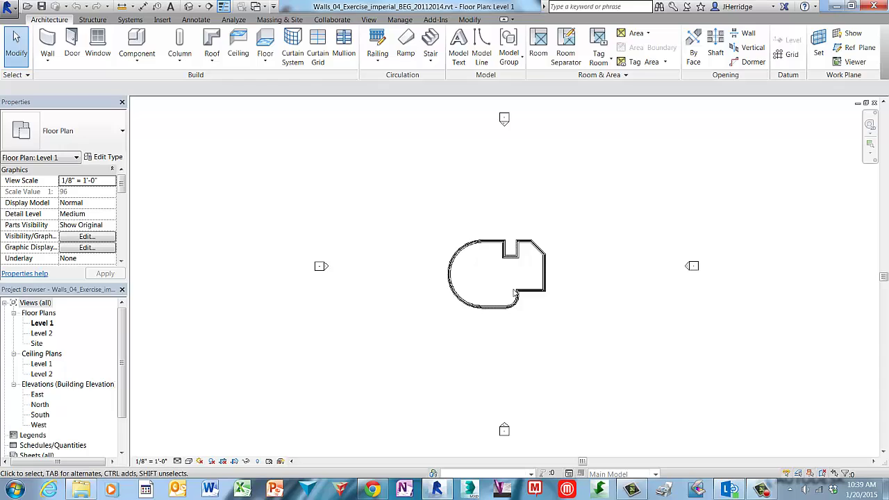
Step: Start a new wall on the Level 1 plan using the type Interior - 6 1/8" Partition (2-hr)
scroll(572, 269, up, 5)
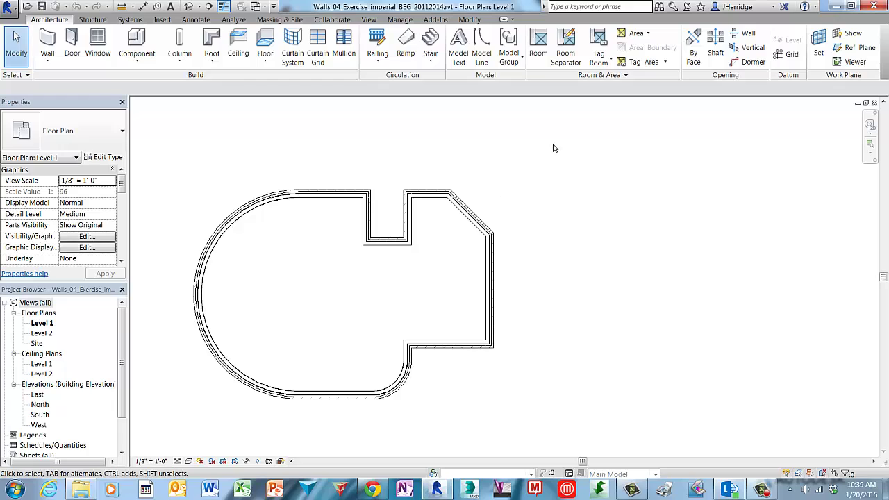
scroll(556, 147, up, 1)
scroll(475, 234, up, 3)
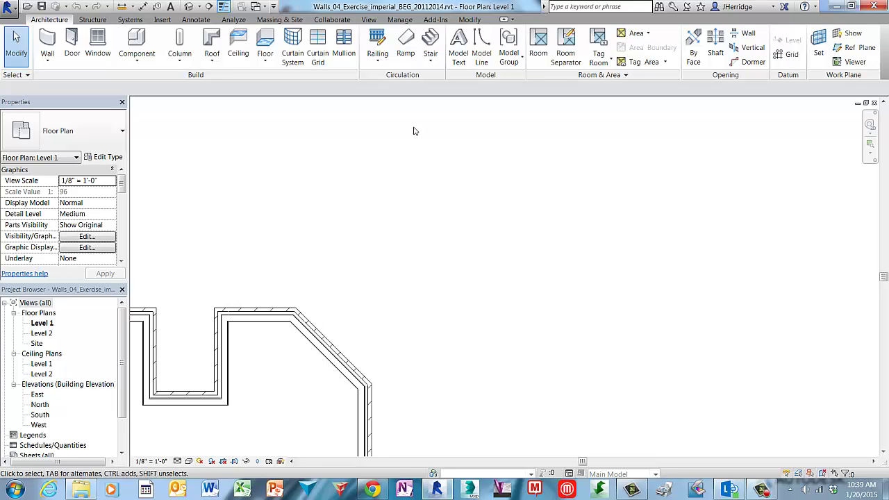
click(47, 43)
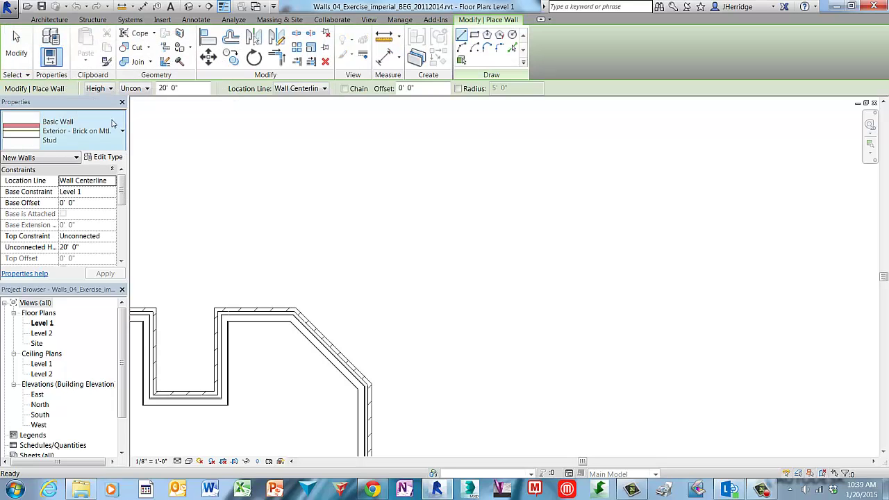
click(121, 132)
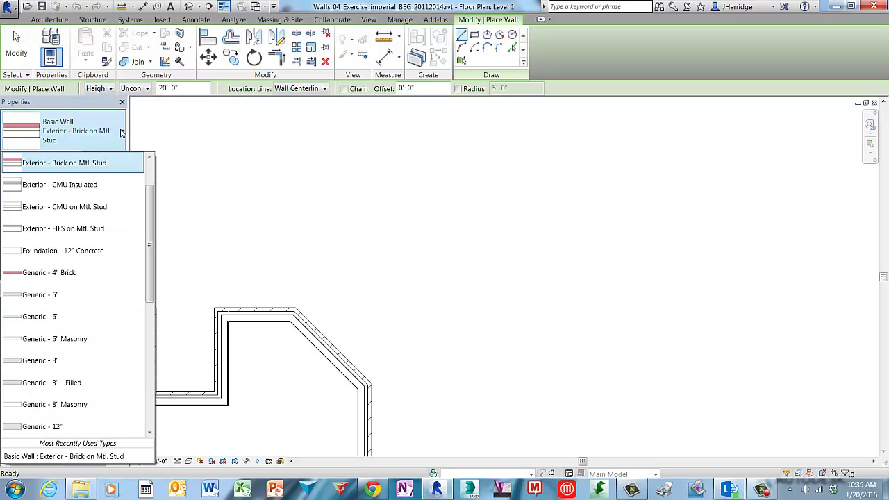
drag(150, 177, 156, 296)
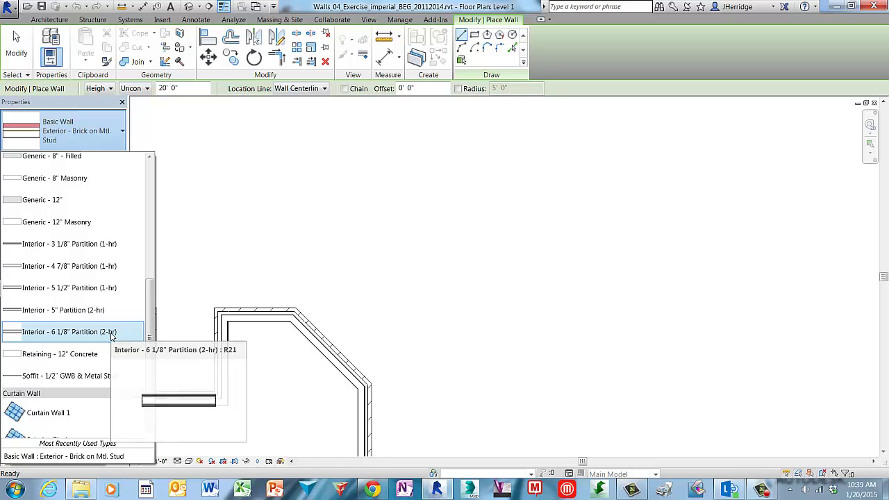
click(111, 332)
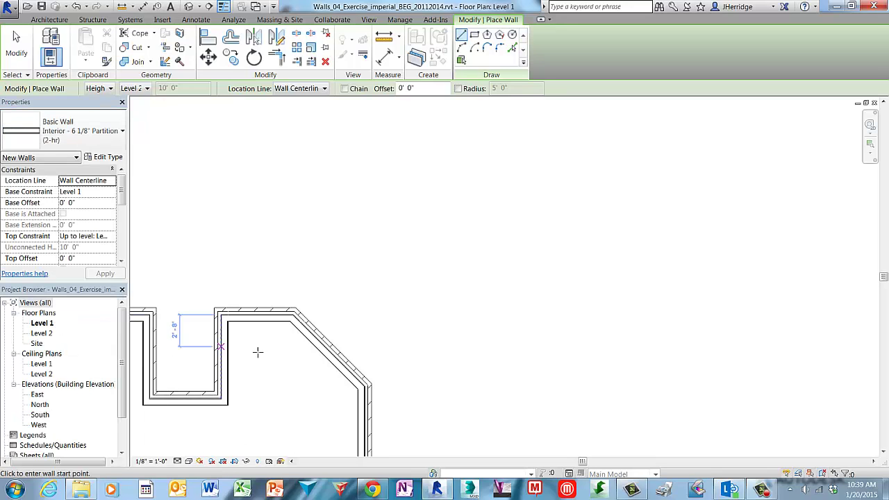
Step: Draw two separate vertical partition walls, about 5'-1" and 5'-2" long, offset from each other in the empty area outside the building's angled corner
click(414, 153)
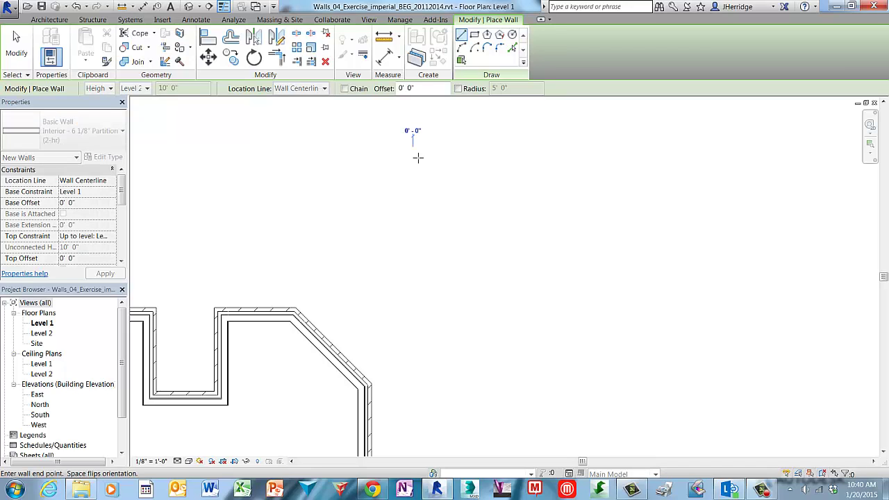
click(414, 214)
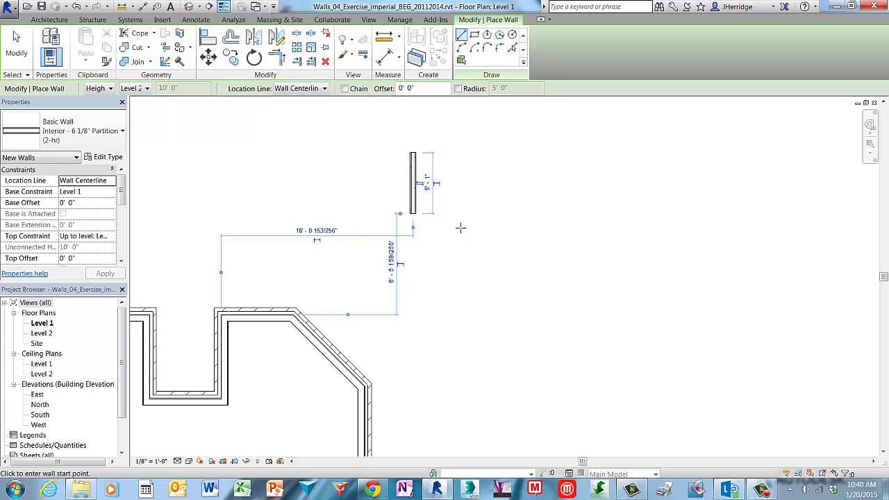
click(456, 223)
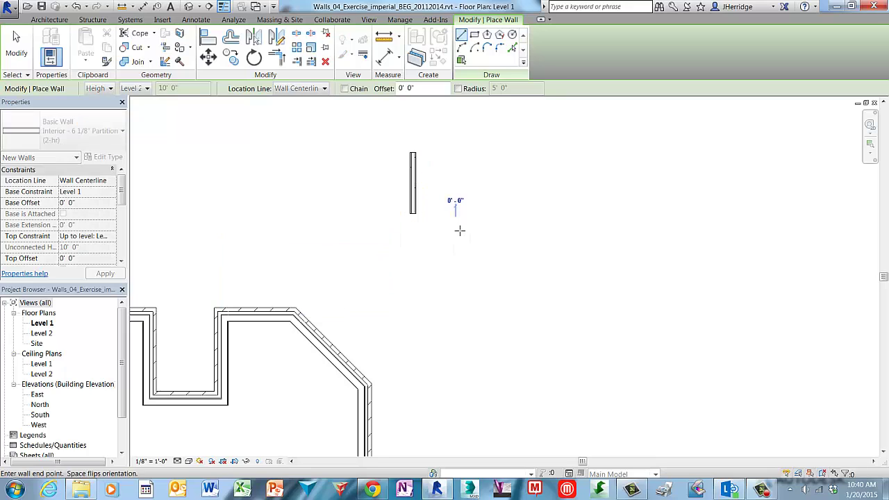
click(464, 292)
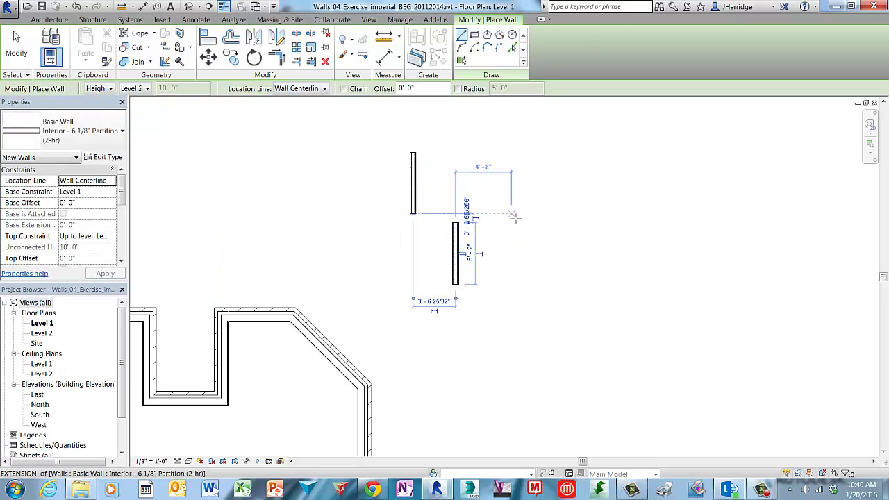
key(Escape)
Step: Open the layer structure of the upper partition wall's type
scroll(486, 215, up, 3)
scroll(464, 212, up, 3)
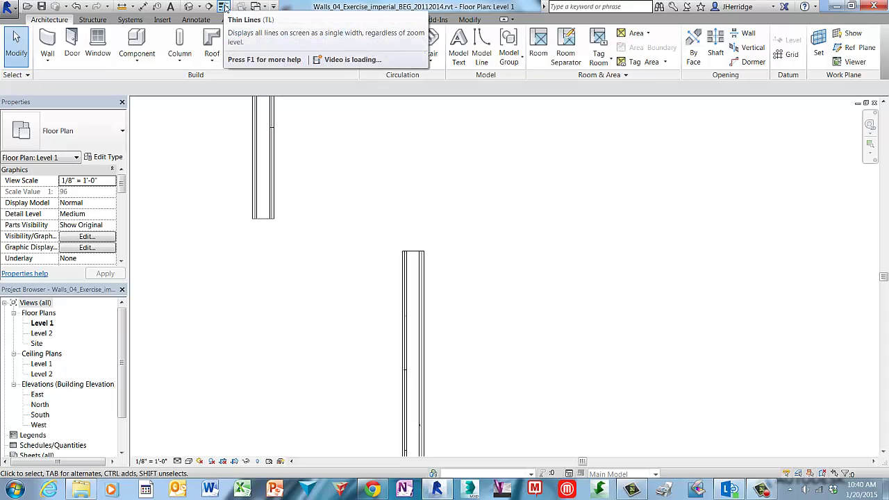
click(224, 7)
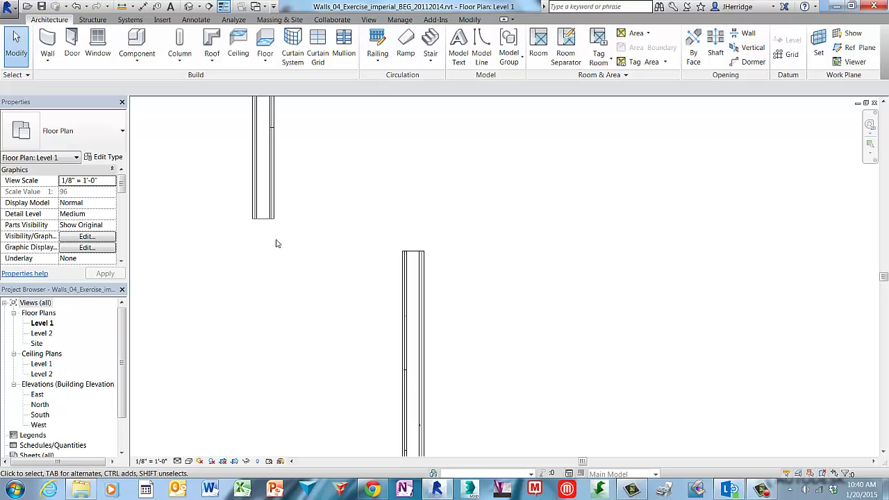
scroll(276, 243, up, 1)
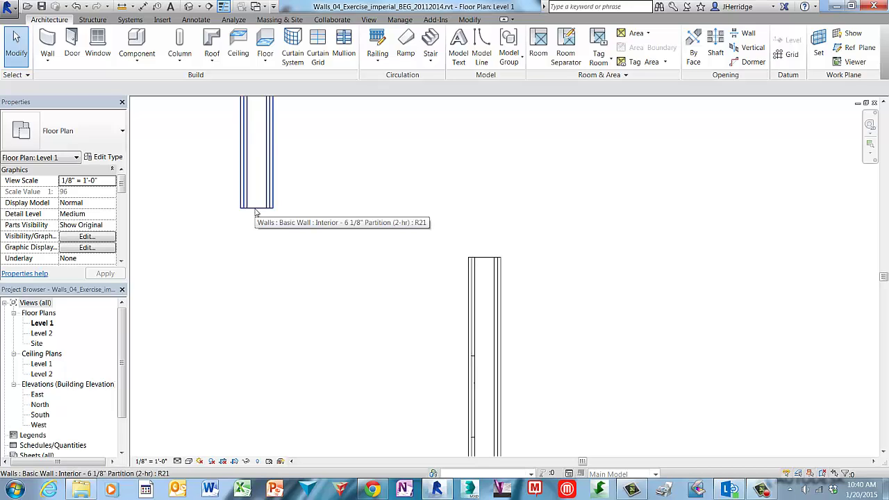
click(256, 212)
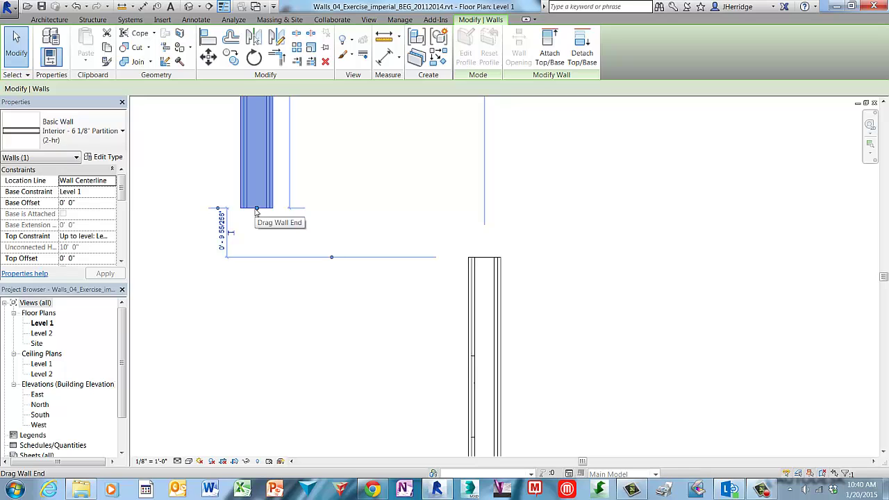
click(104, 158)
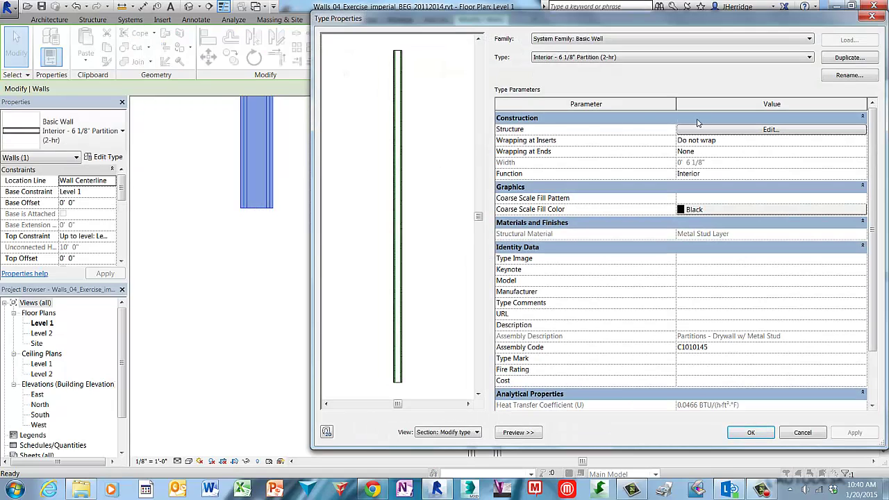
click(741, 130)
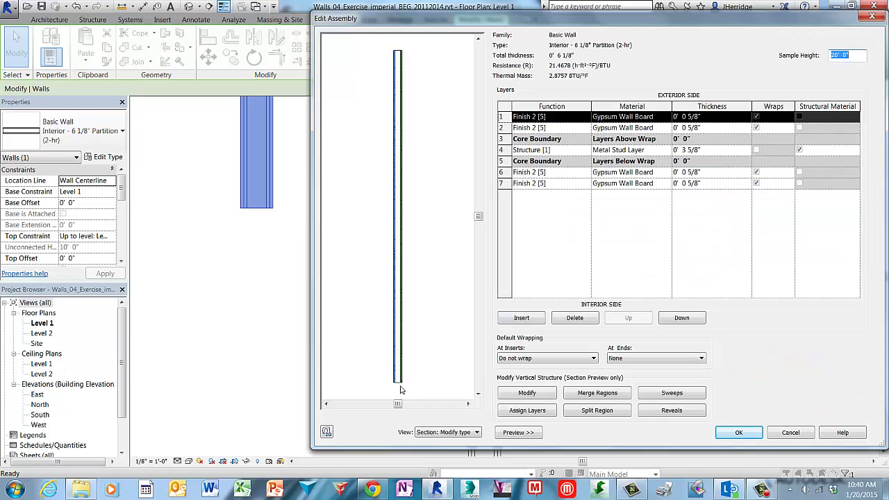
Step: Examine the metal stud core and the two interior-side gypsum board layers in the section preview, and close the type properties without changes
scroll(401, 390, up, 1)
scroll(401, 390, up, 3)
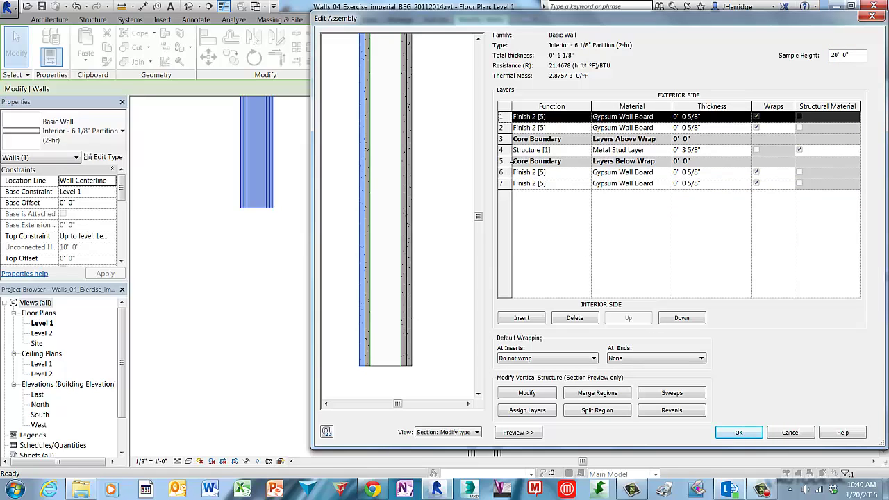
click(514, 153)
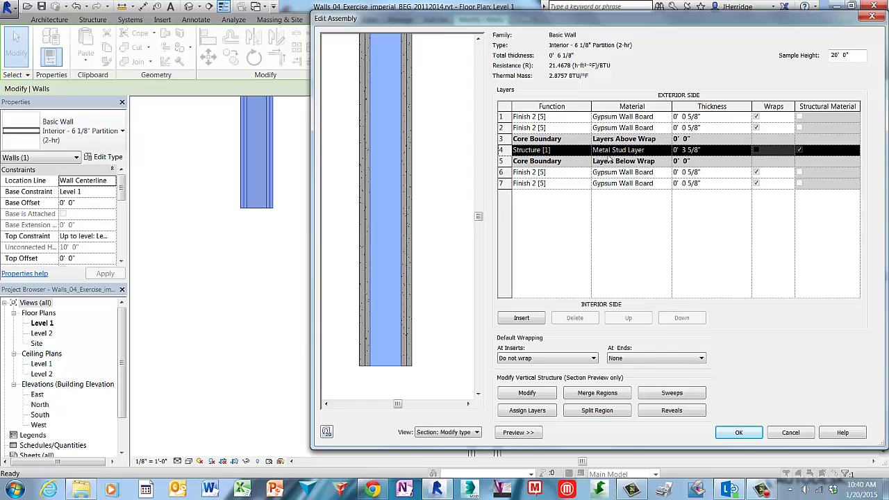
click(512, 178)
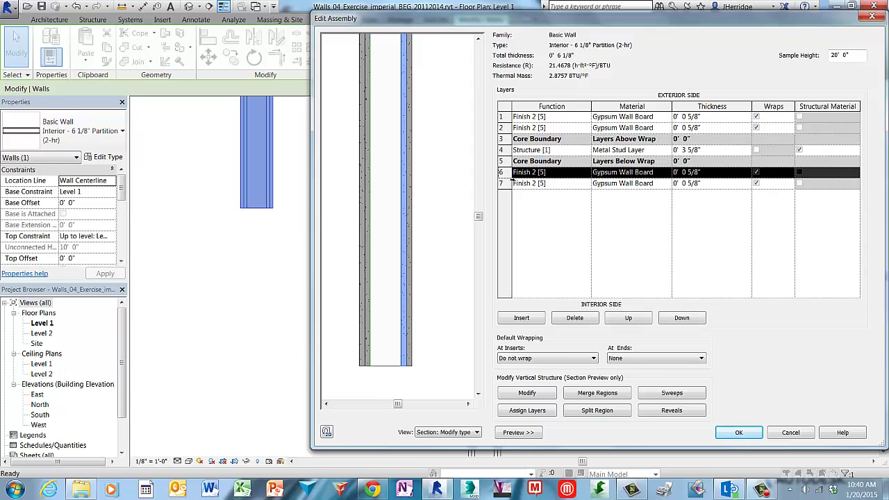
click(513, 187)
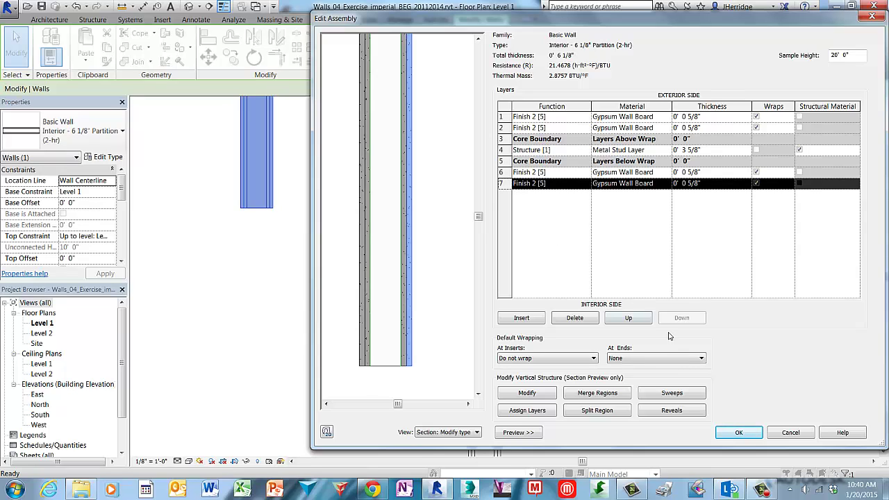
click(740, 432)
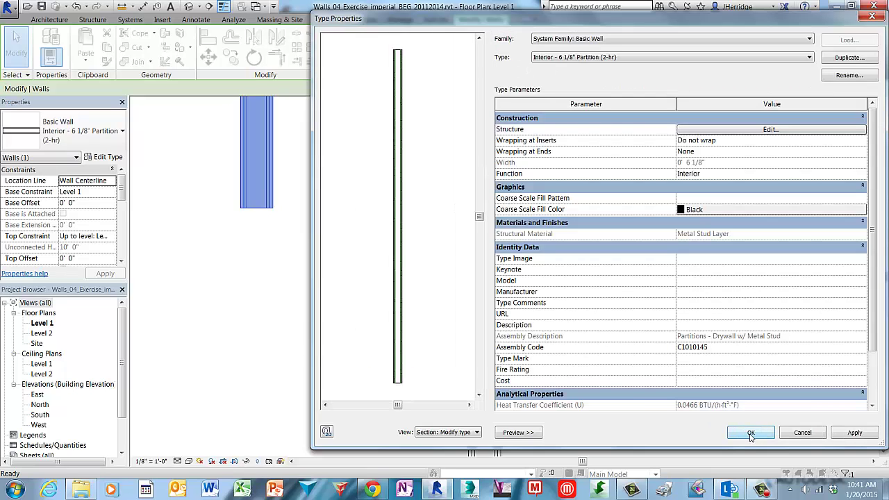
click(804, 436)
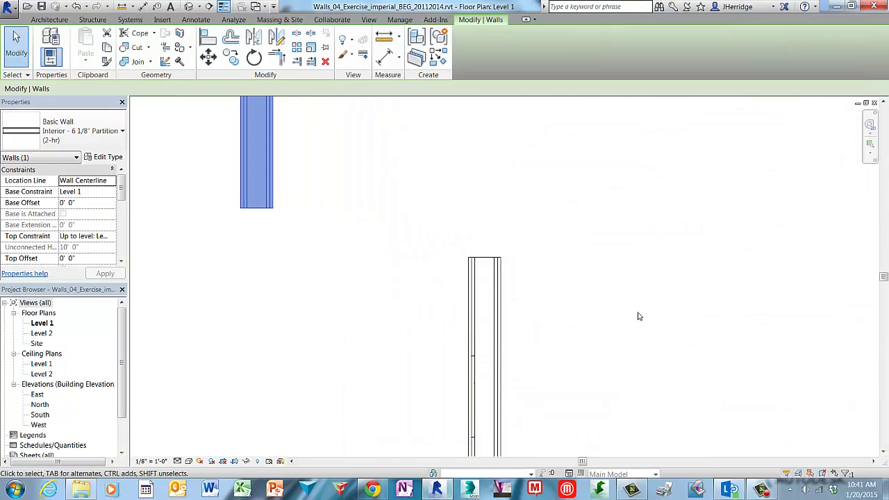
key(Escape)
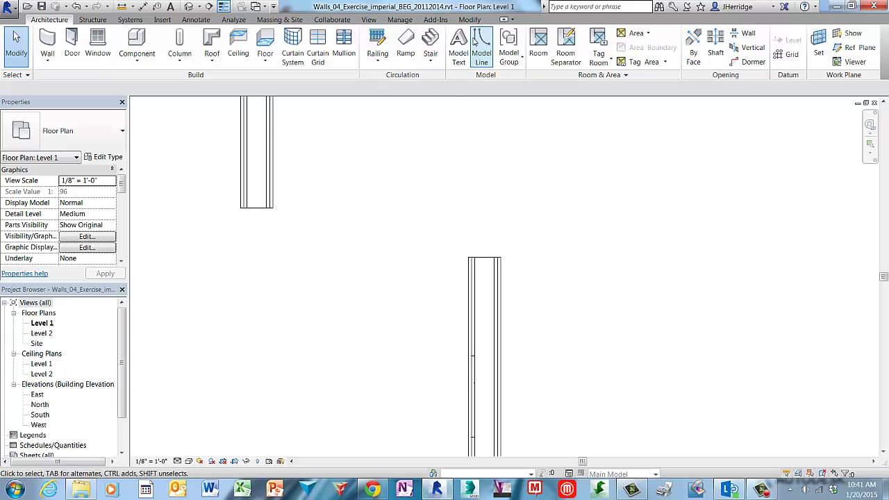
Step: Align the lower wall's left finish face with the upper wall's left finish face using Align, and lock the alignment
click(469, 20)
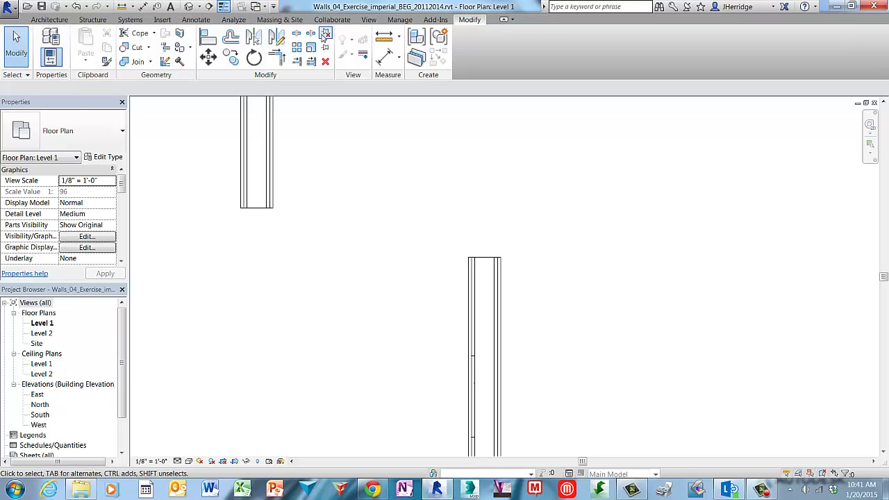
click(209, 39)
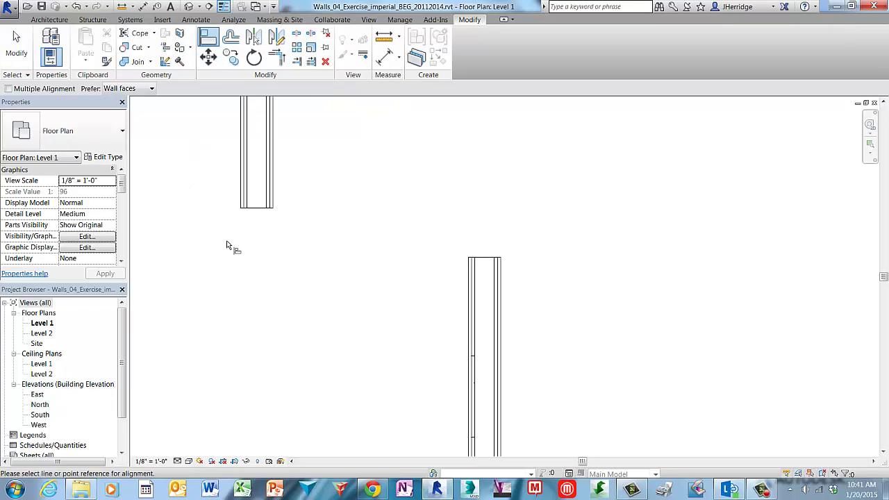
click(243, 160)
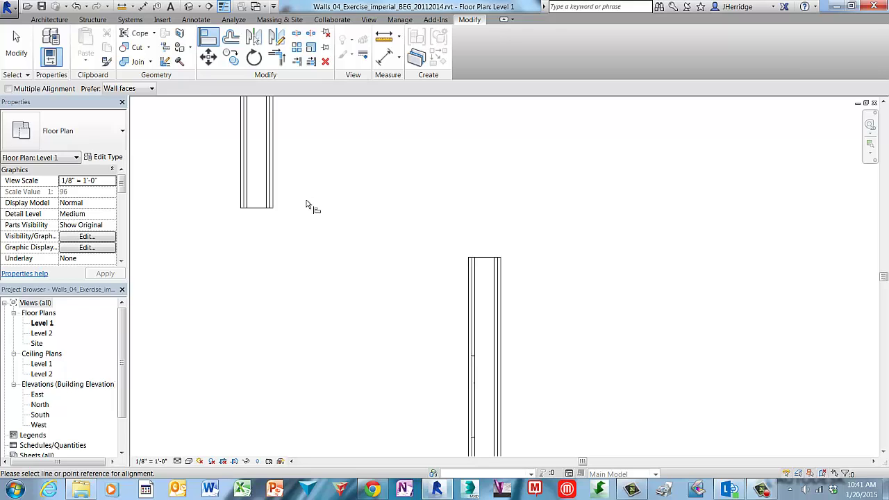
click(241, 154)
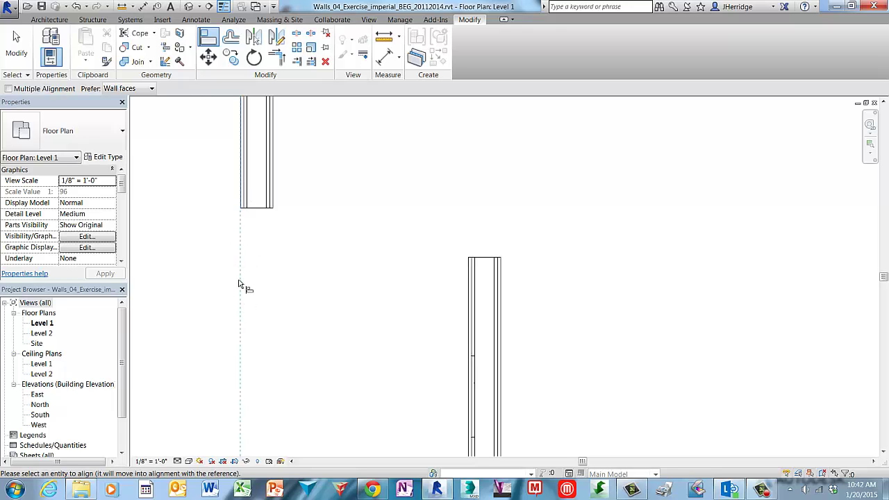
click(469, 287)
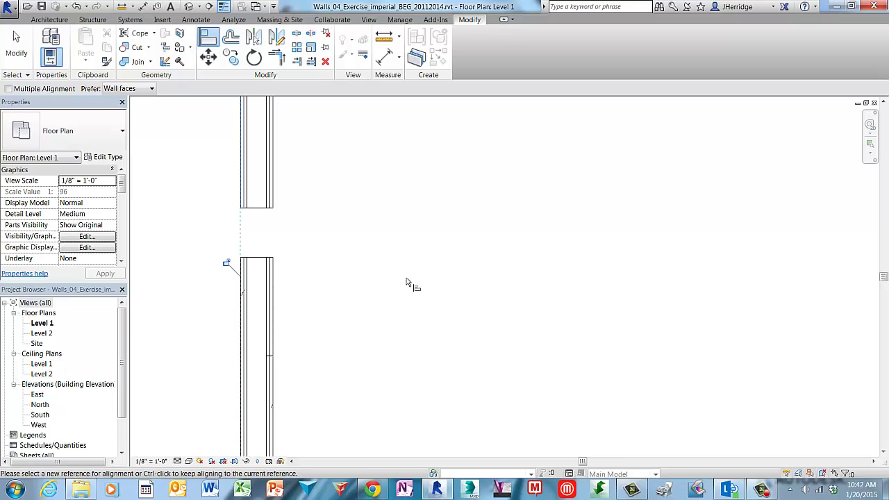
click(227, 264)
key(Escape)
key(Escape)
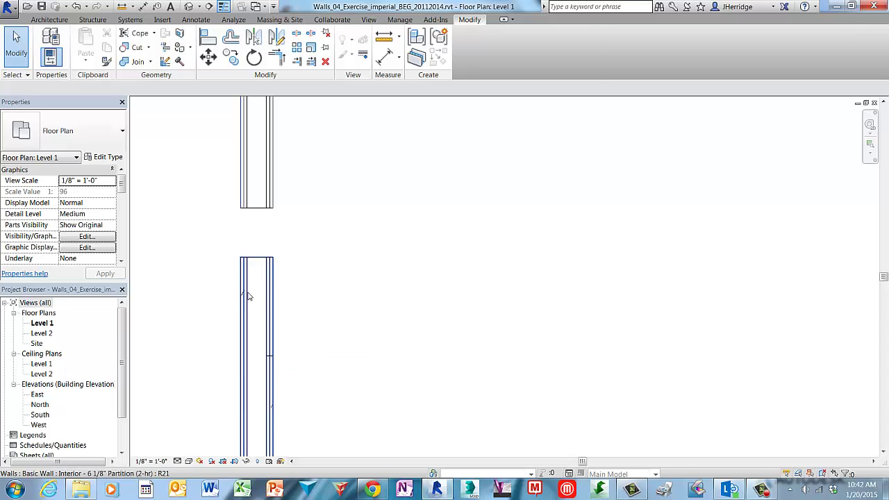
Step: Move the lower wall to the right to test the locked alignment, and undo the move
click(248, 297)
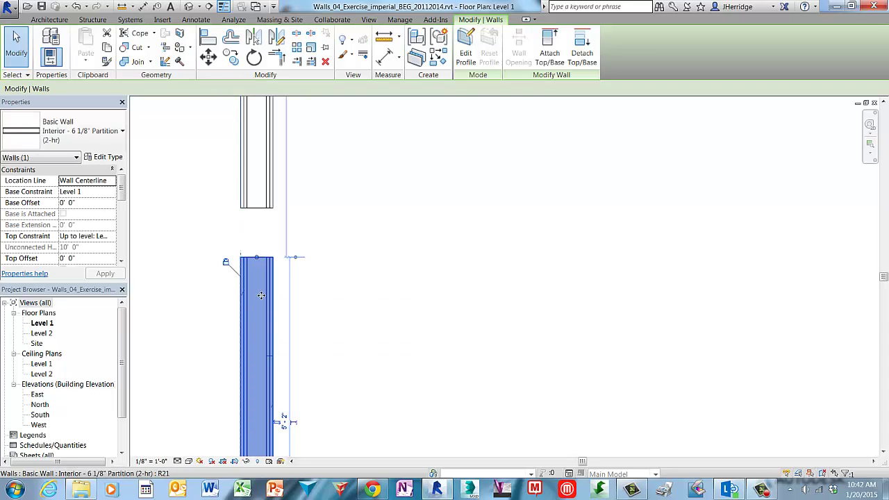
drag(261, 296, 350, 297)
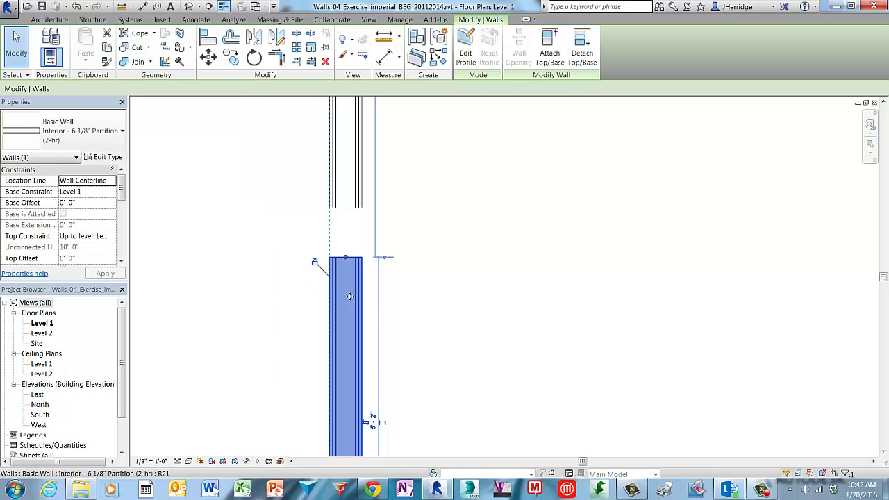
key(Escape)
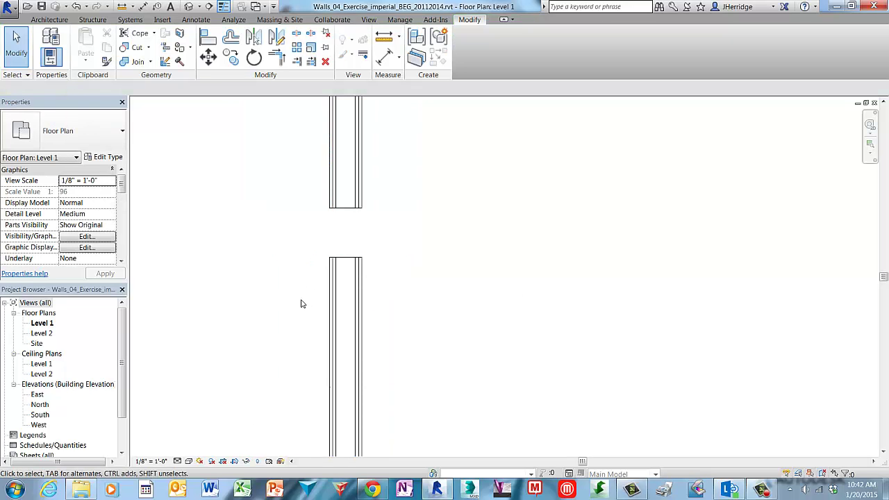
key(ctrl+z)
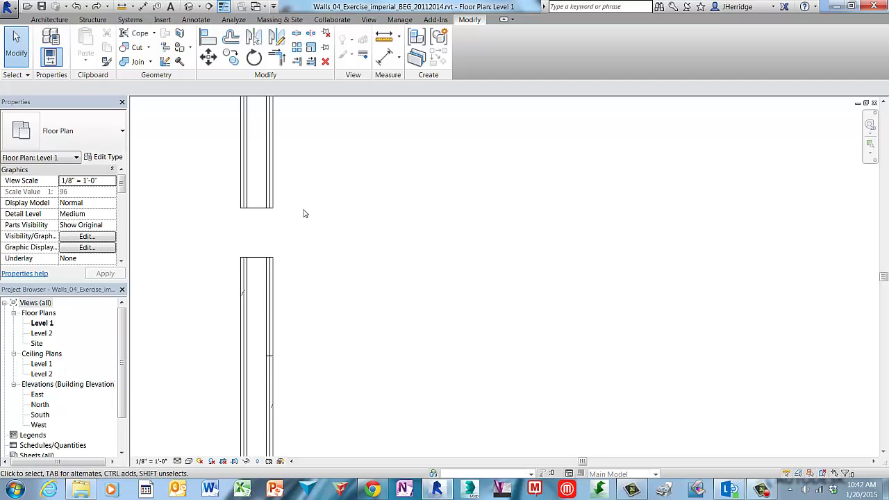
Step: Move the upper wall to the right to test the locked alignment from the reference wall
click(271, 169)
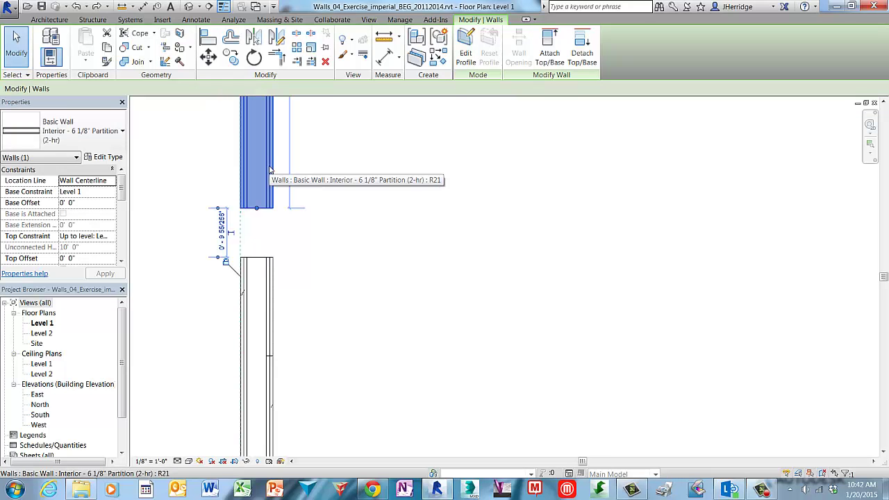
drag(270, 169, 373, 172)
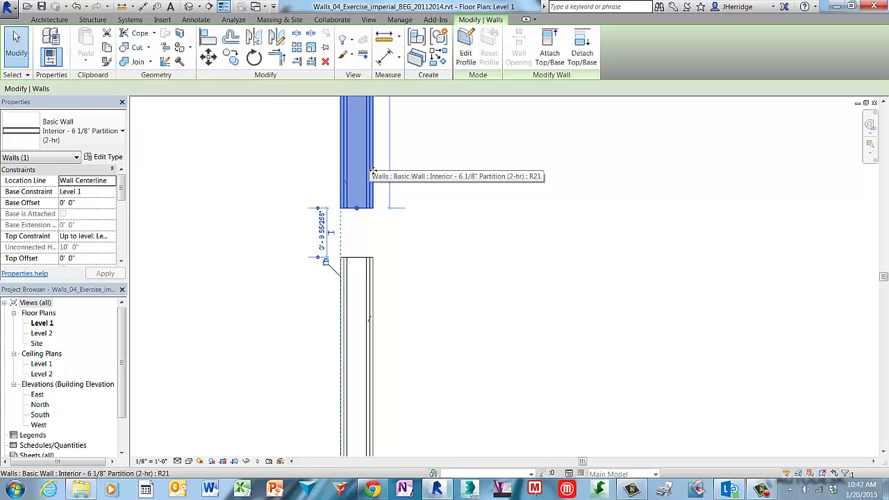
Step: Undo the upper wall's move and the locked alignment between the two partition walls
key(Escape)
key(ctrl+z)
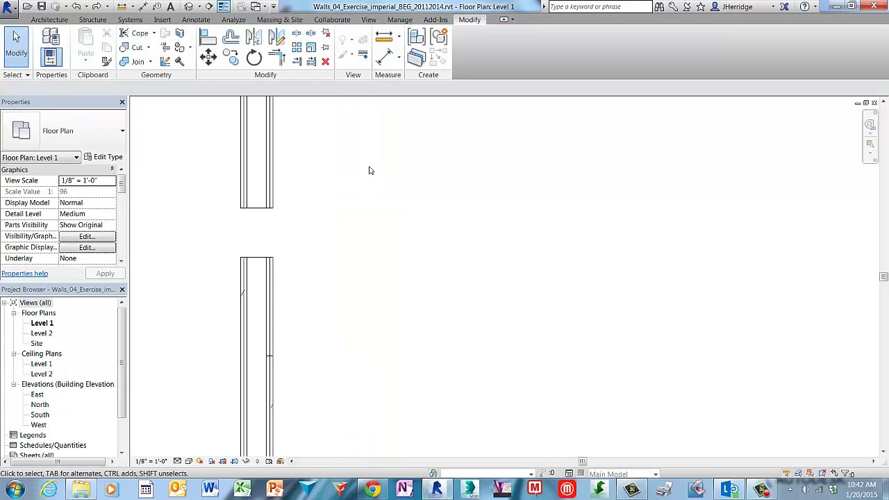
key(ctrl+z)
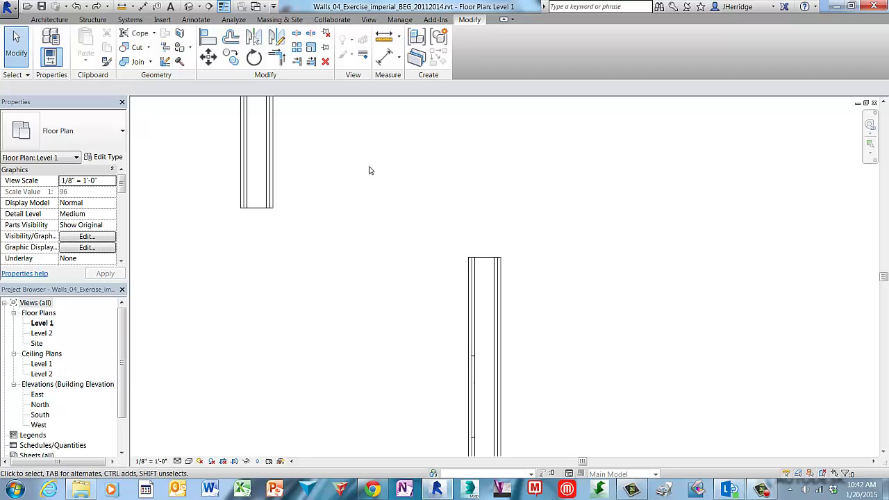
Step: Align the upper wall's left finish face to the lower wall's left finish face with Align, and undo the alignment
click(208, 37)
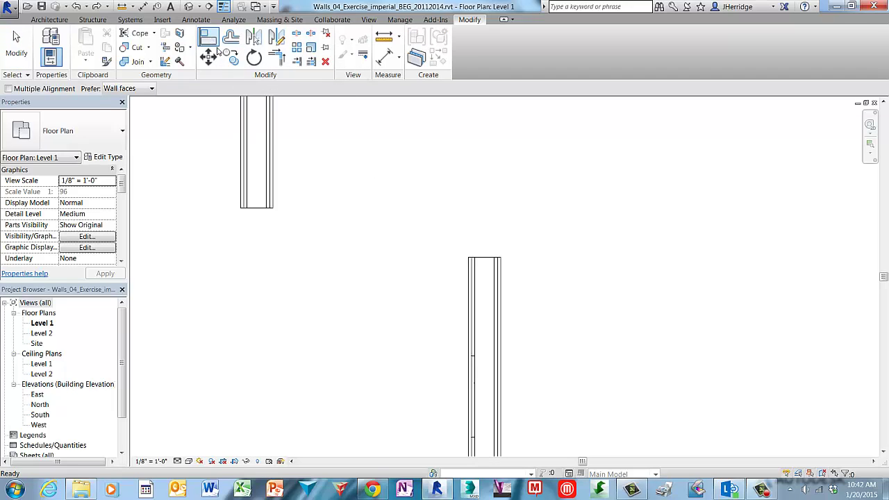
click(469, 283)
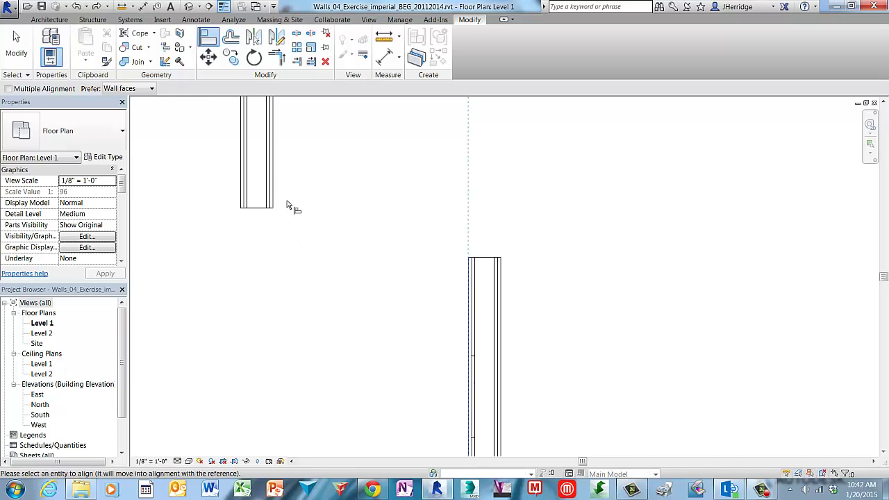
click(242, 157)
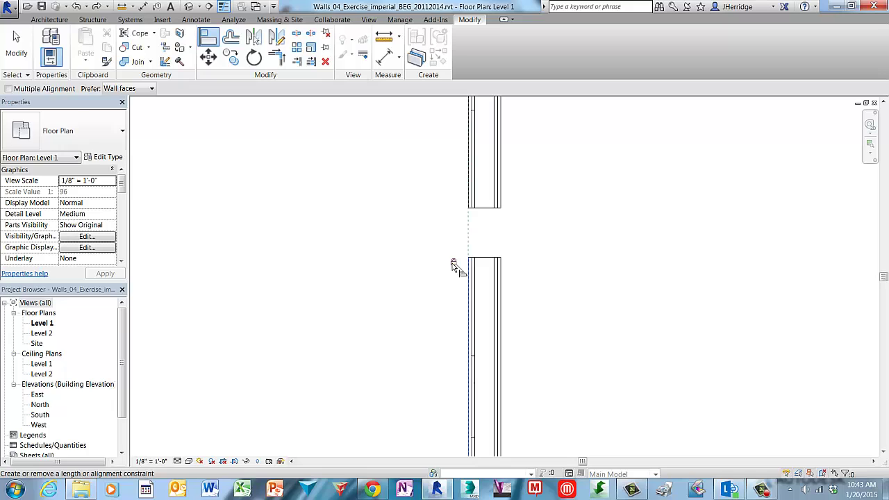
click(452, 264)
key(ctrl+z)
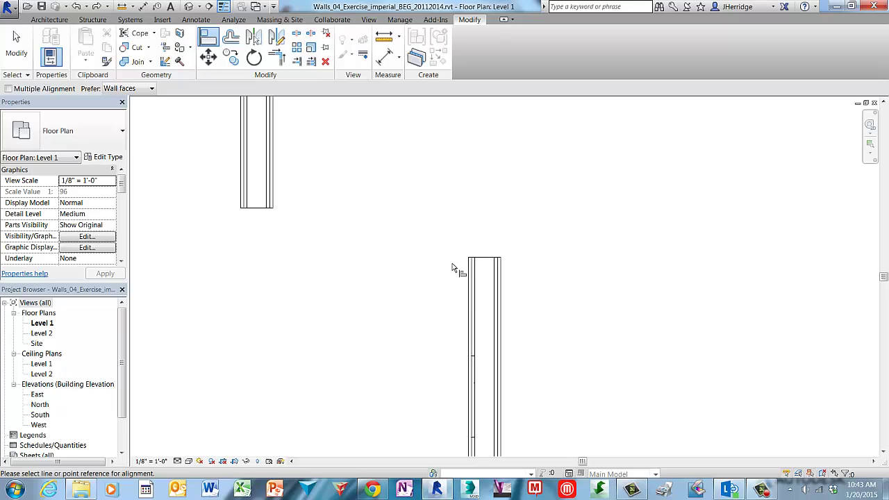
key(Escape)
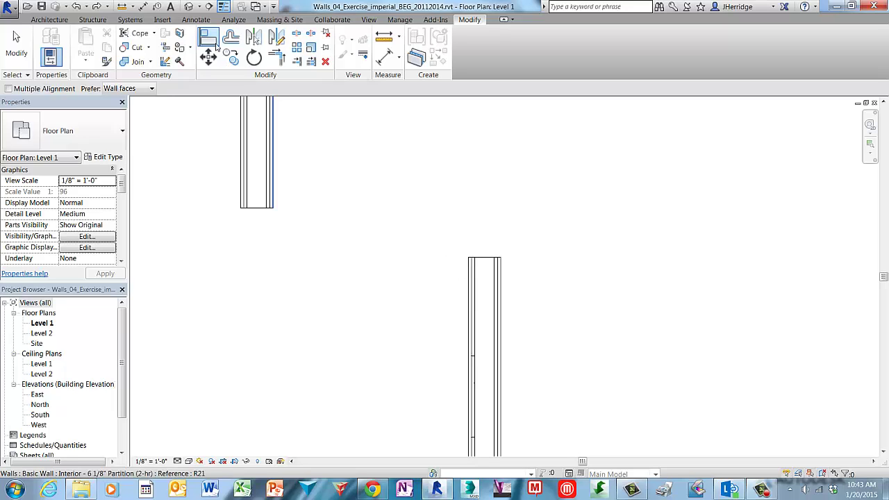
Step: Align the upper wall's right finish face to the lower wall's left finish face with Align, and lock the alignment
click(212, 41)
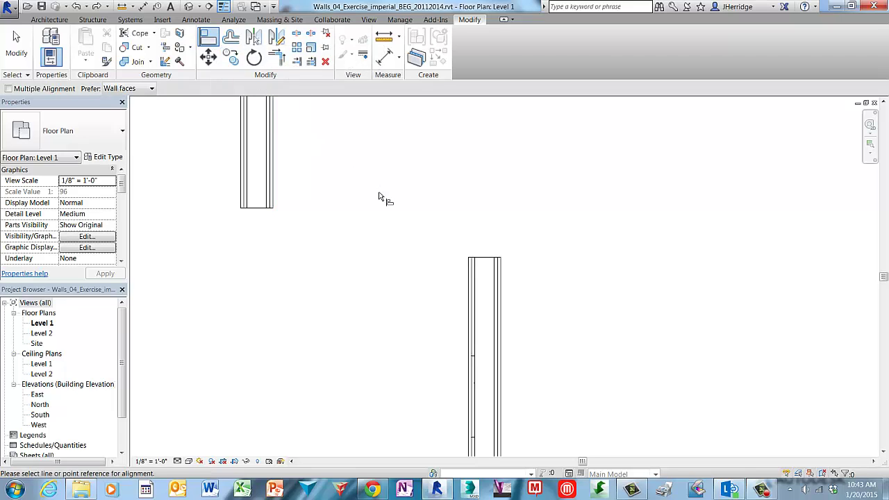
click(470, 278)
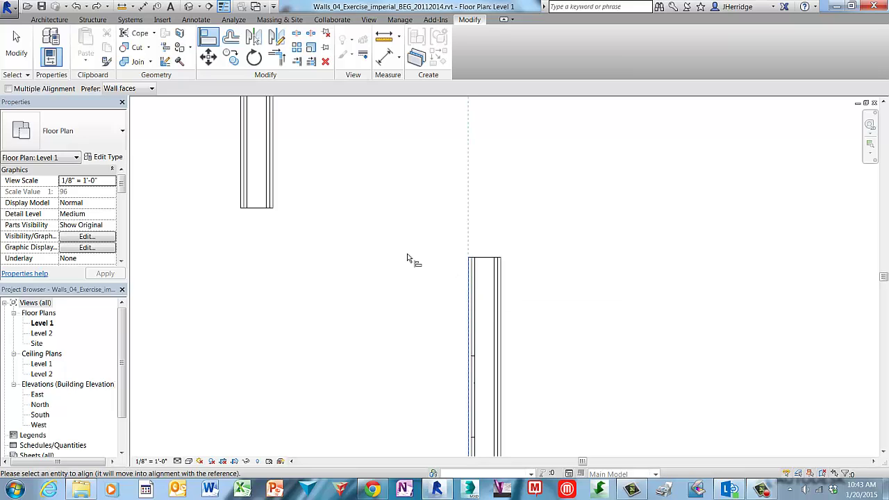
click(273, 162)
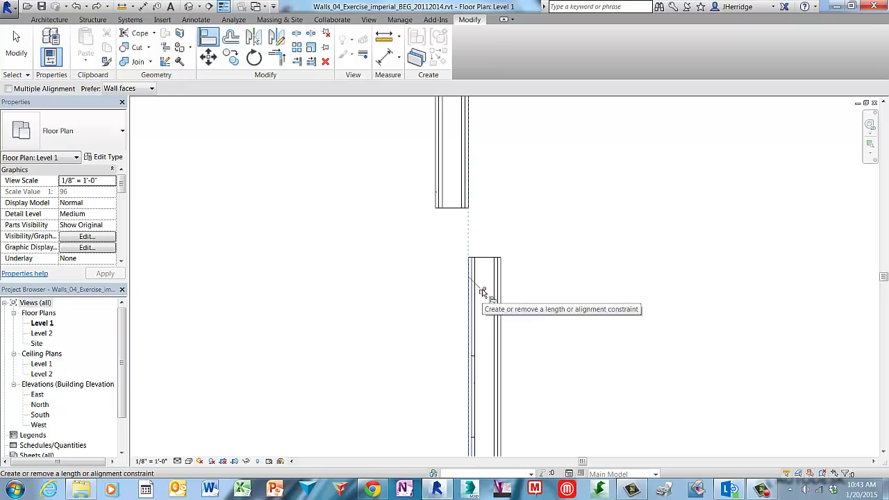
click(482, 291)
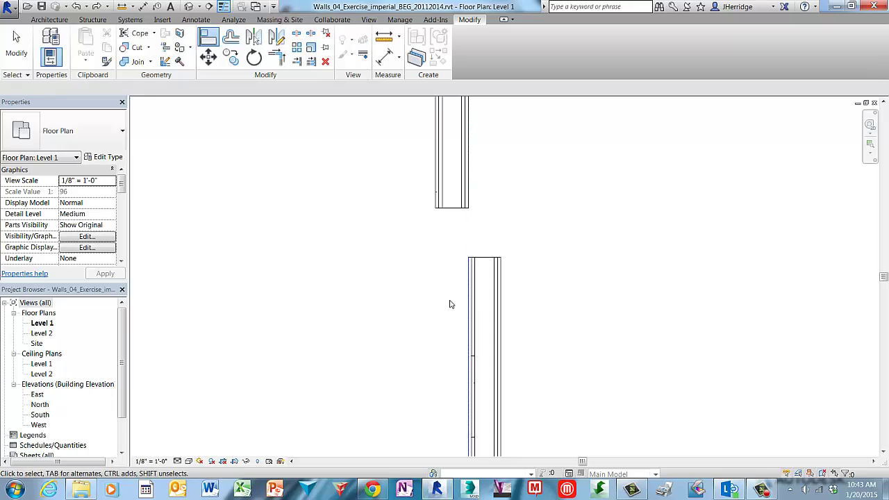
key(Escape)
Step: Move the lower wall to the left to test the locked right-to-left face alignment, and deselect it
click(472, 318)
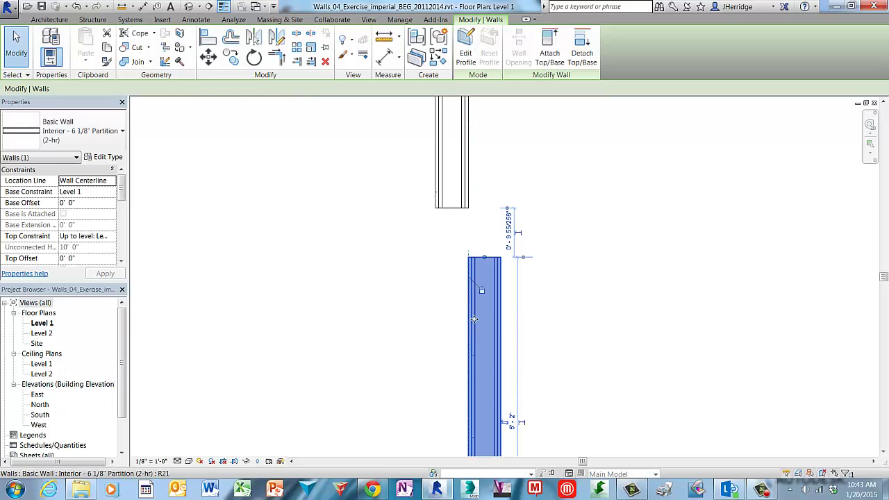
drag(464, 318, 394, 321)
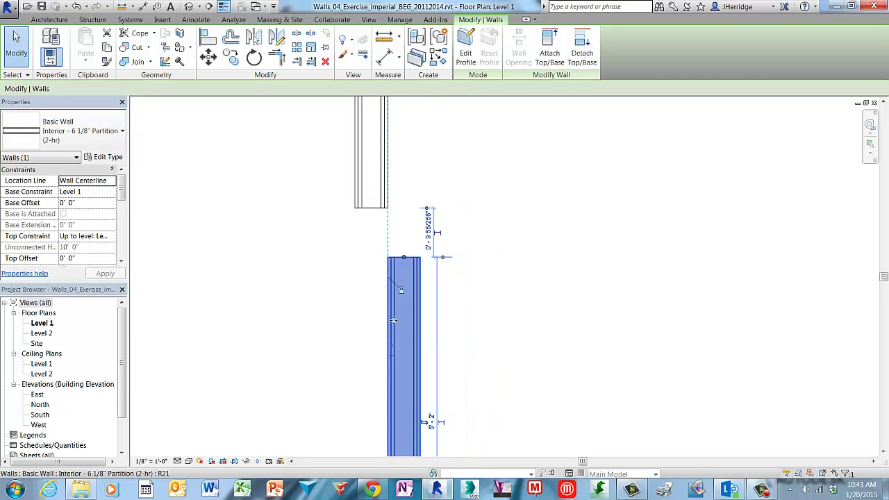
click(368, 313)
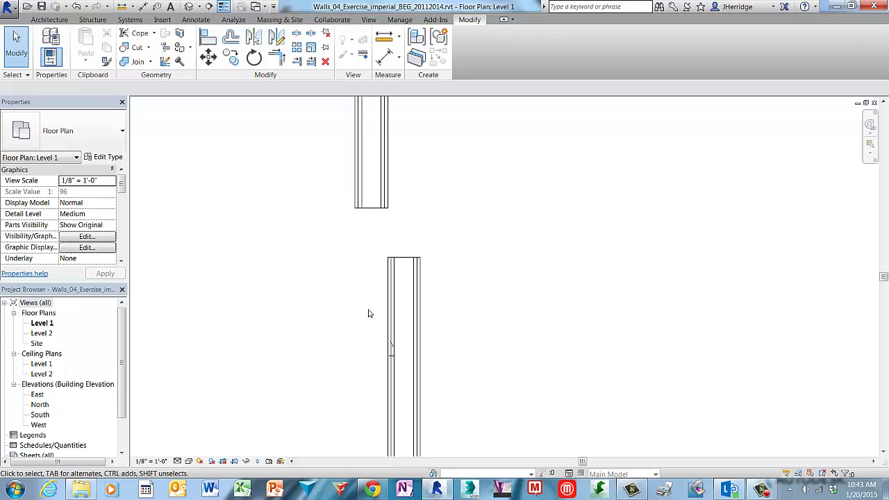
Step: Delete both practice partition walls outside the building
scroll(368, 314, down, 2)
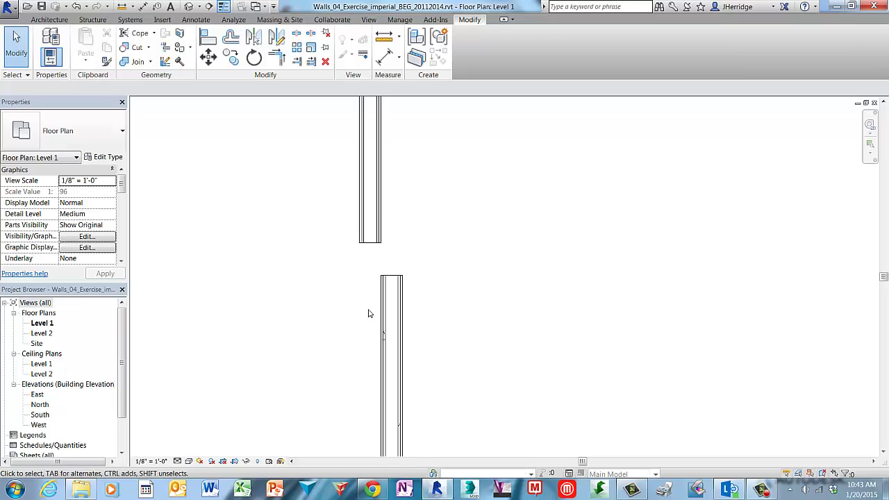
scroll(368, 313, down, 4)
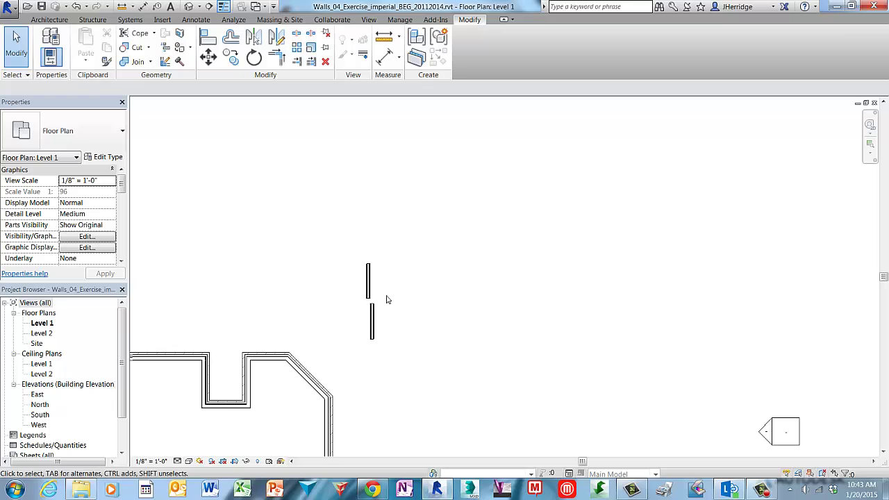
drag(409, 286, 347, 320)
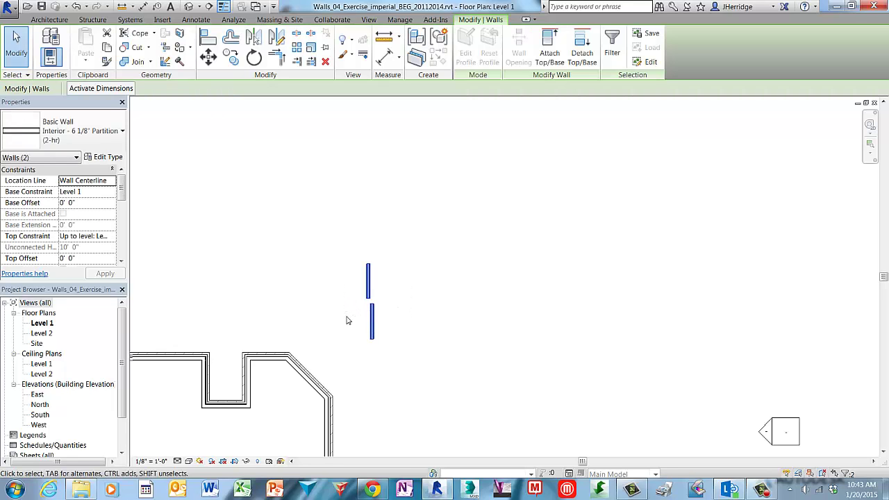
key(Delete)
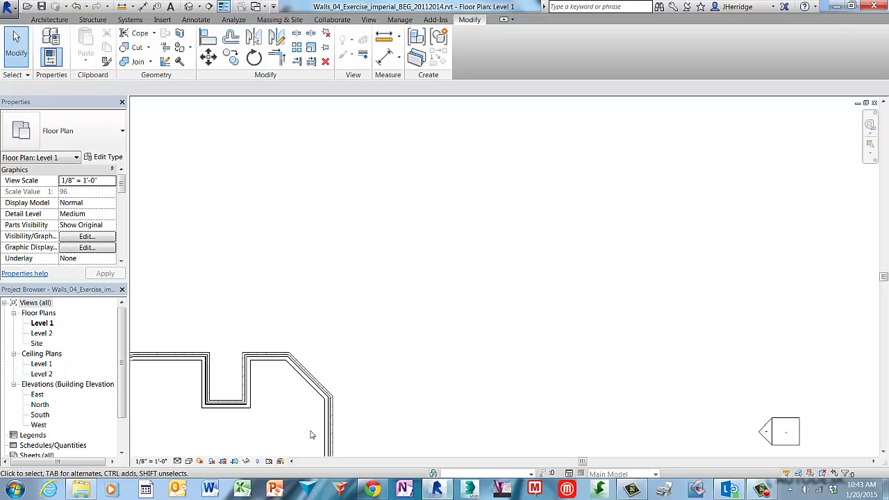
Step: Draw a vertical Interior - 6 1/8" Partition (2-hr) wall about 21' 5" long from the recess's lower wall to the straight lower exterior wall
middle_drag(289, 429, 426, 254)
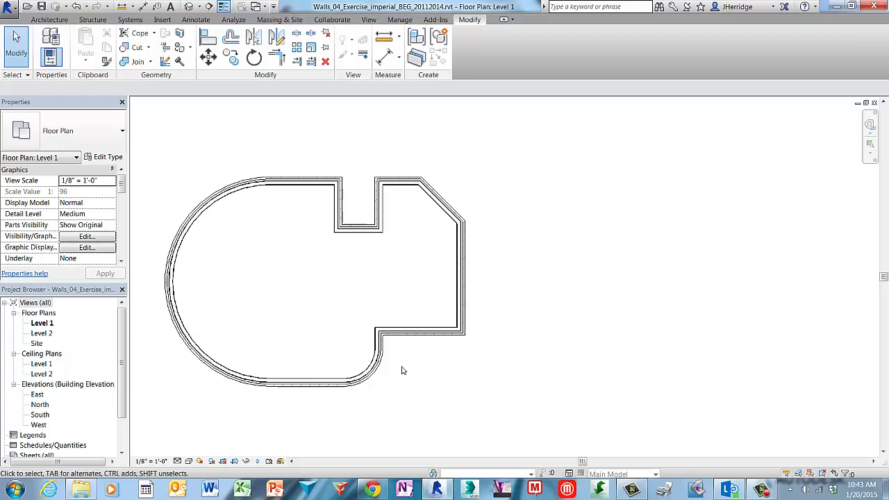
scroll(351, 248, up, 5)
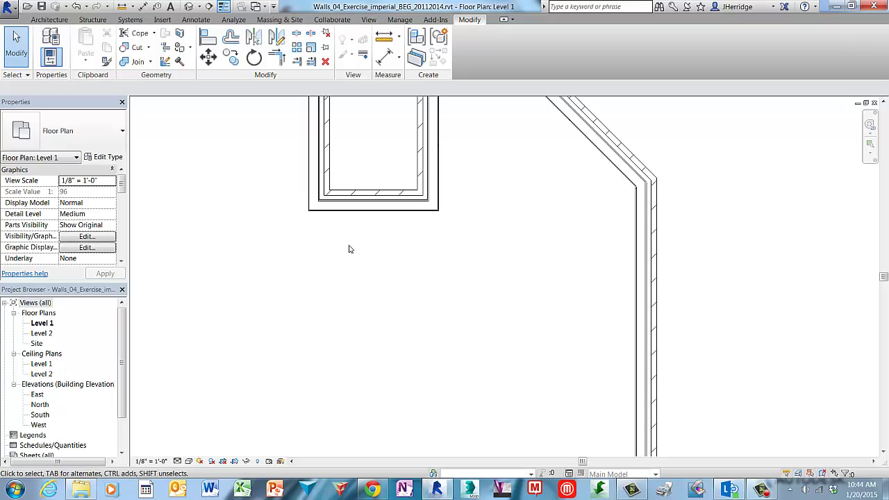
click(49, 20)
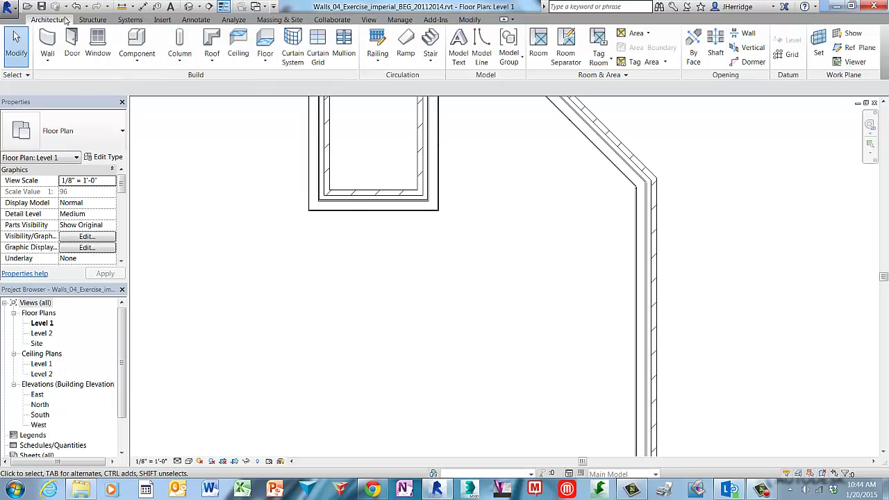
click(47, 42)
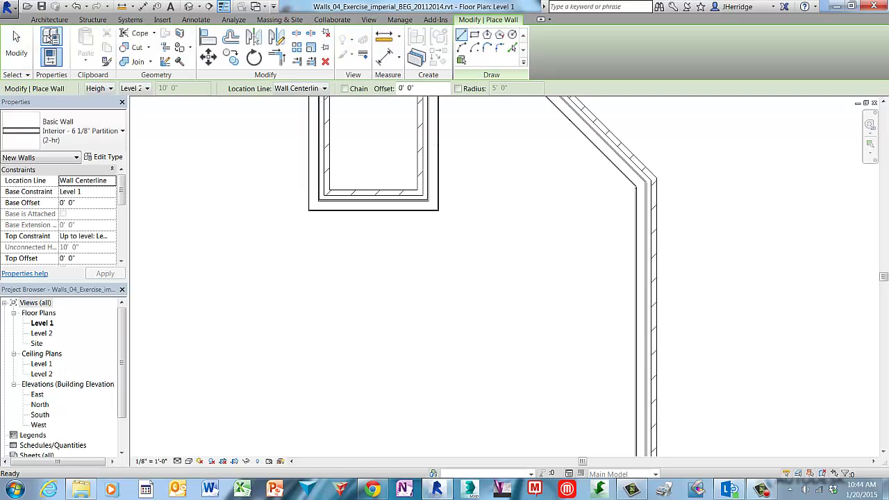
click(122, 132)
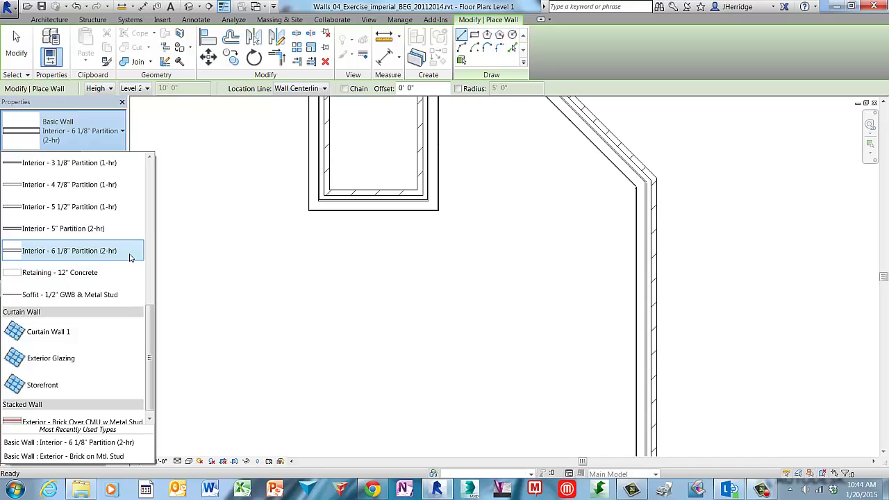
click(130, 256)
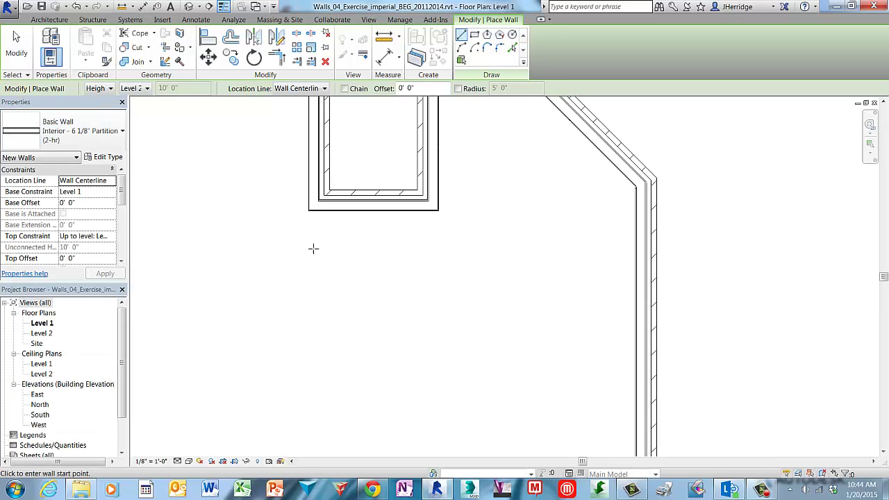
click(329, 211)
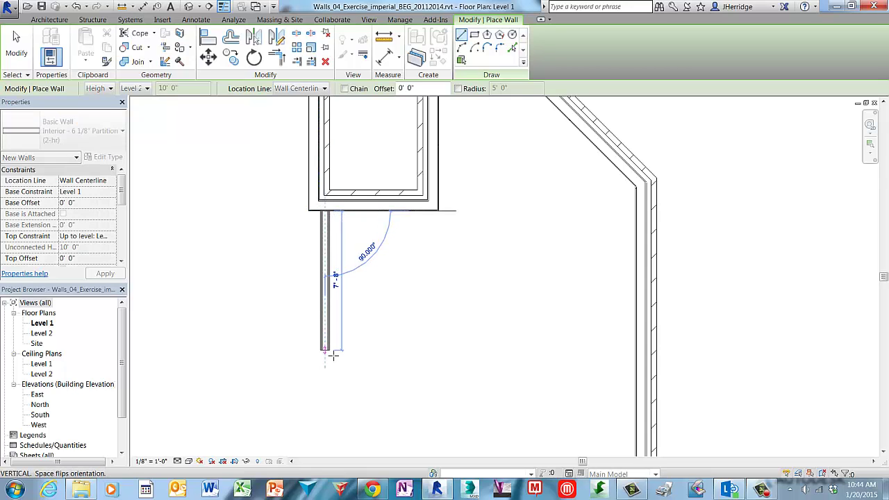
middle_drag(333, 405, 336, 224)
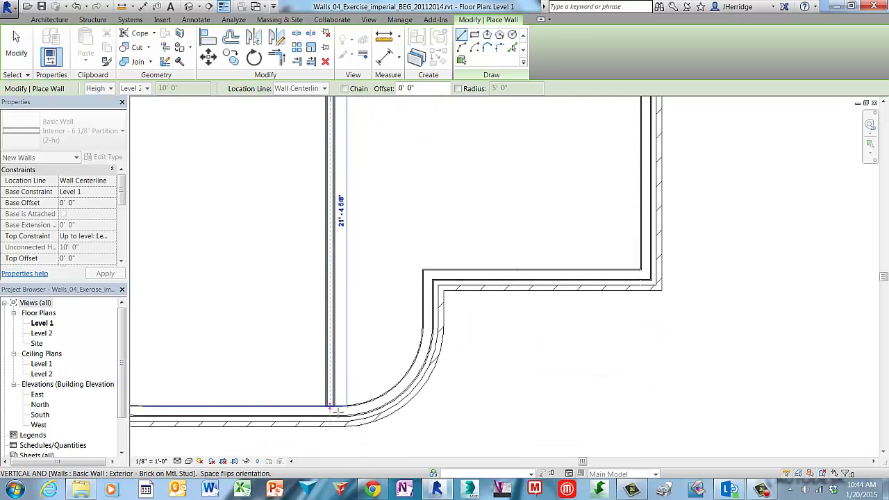
click(338, 416)
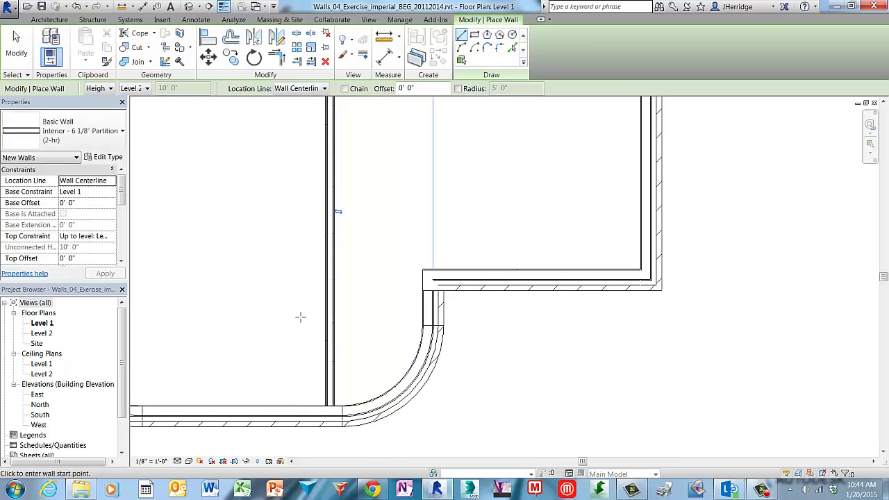
Step: Align the new partition's left finish face to the left interior face of the recess wall with Align, and lock the alignment
middle_drag(308, 124, 309, 344)
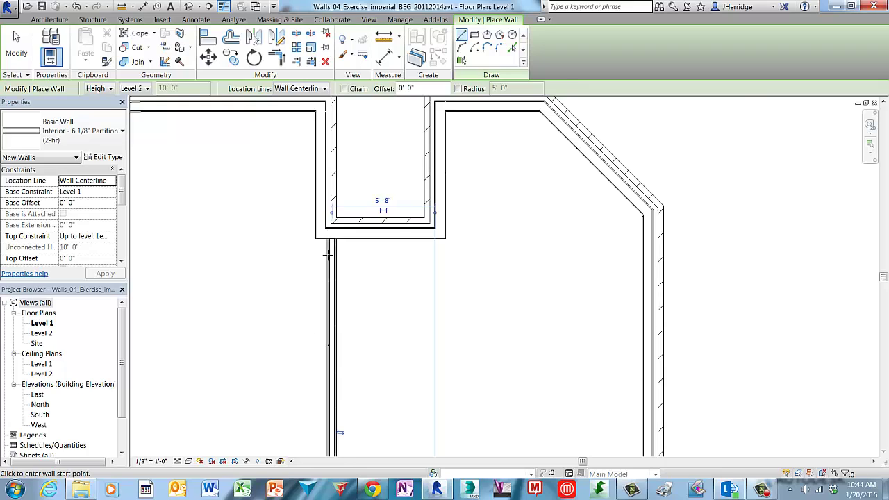
scroll(327, 255, up, 2)
scroll(328, 254, up, 4)
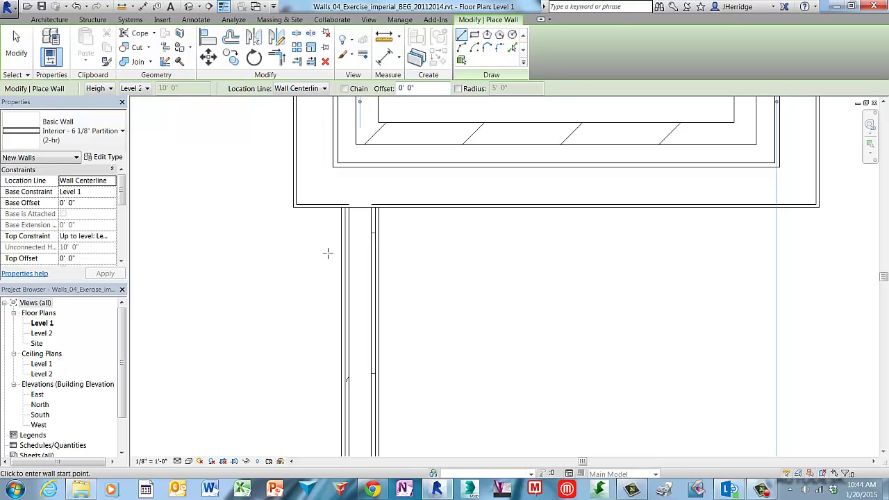
key(Escape)
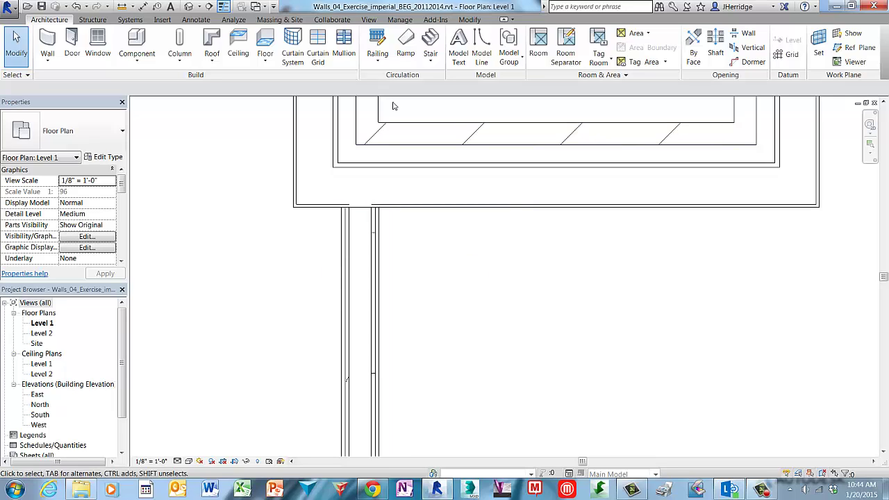
click(470, 19)
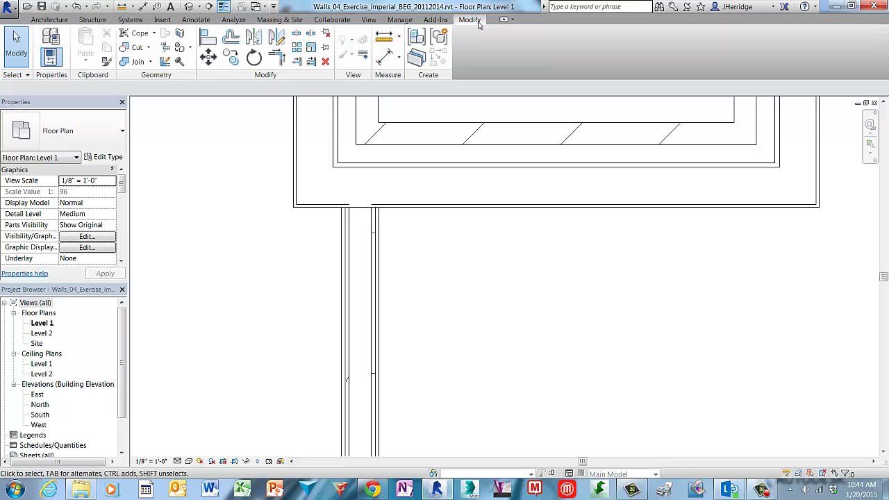
click(209, 39)
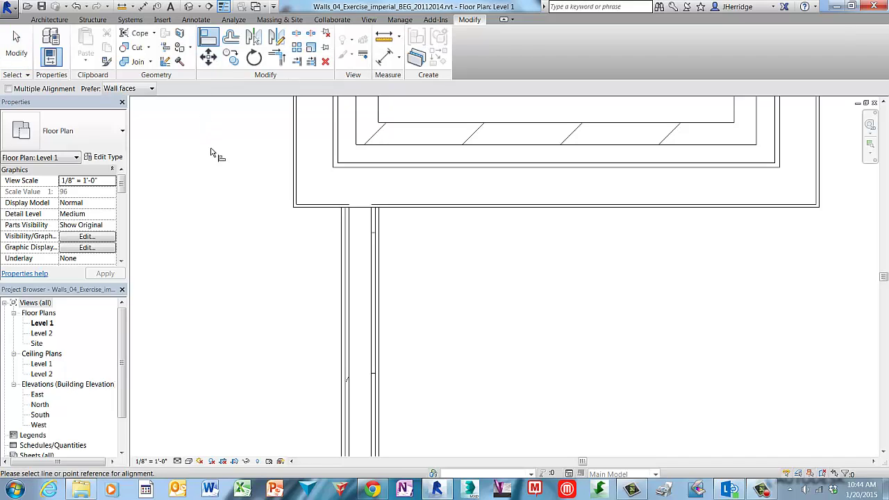
click(292, 172)
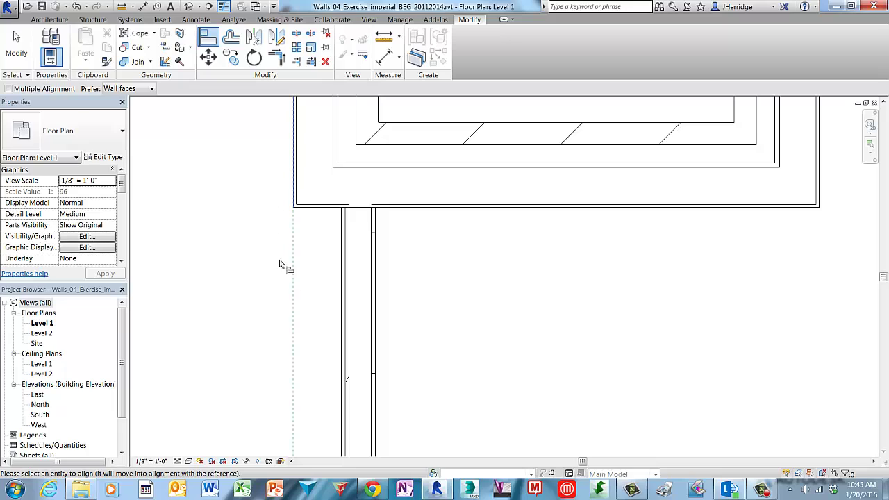
click(343, 233)
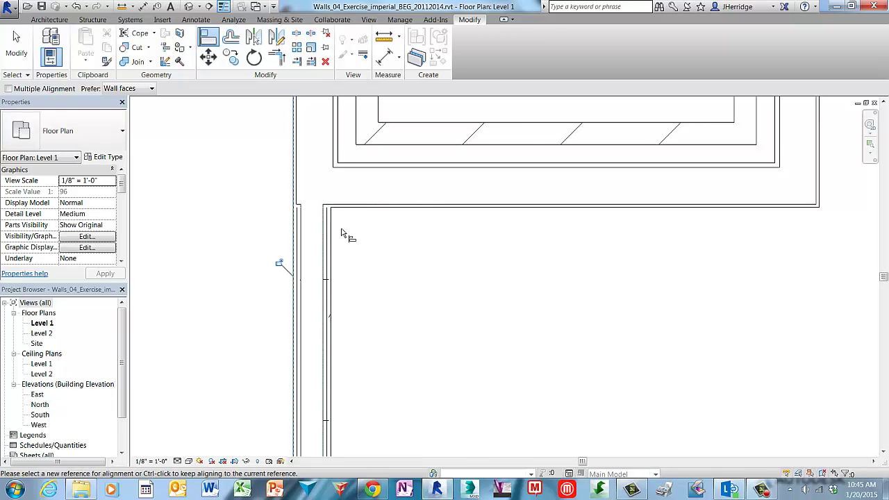
click(278, 263)
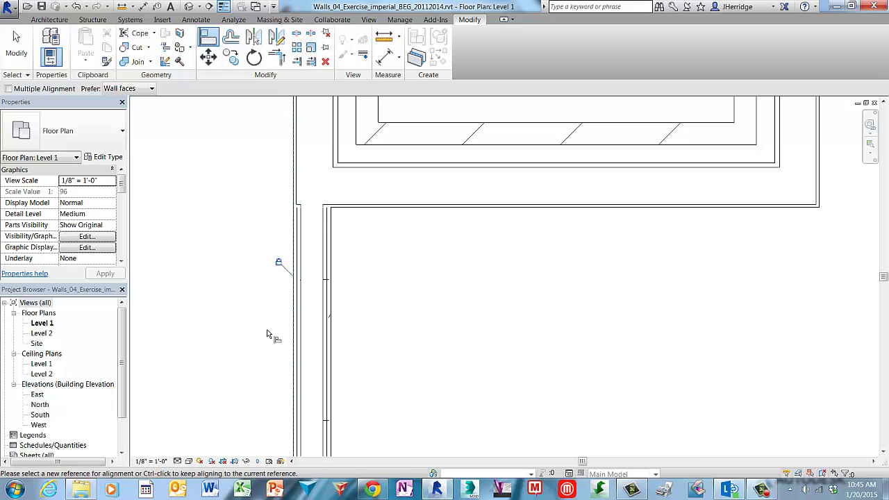
Step: Test the locked alignment by moving the new partition left to about 8' 0" from the recess's right wall, and undo the move
key(Escape)
key(Escape)
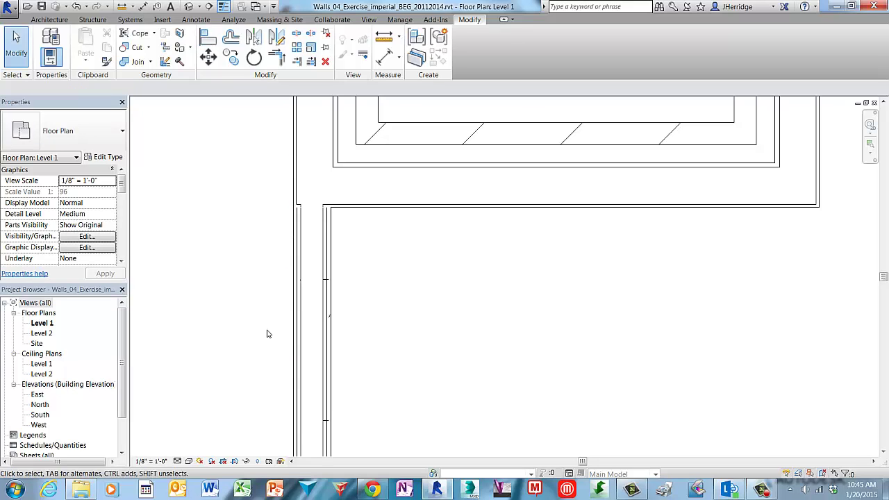
scroll(266, 334, down, 1)
scroll(267, 334, down, 5)
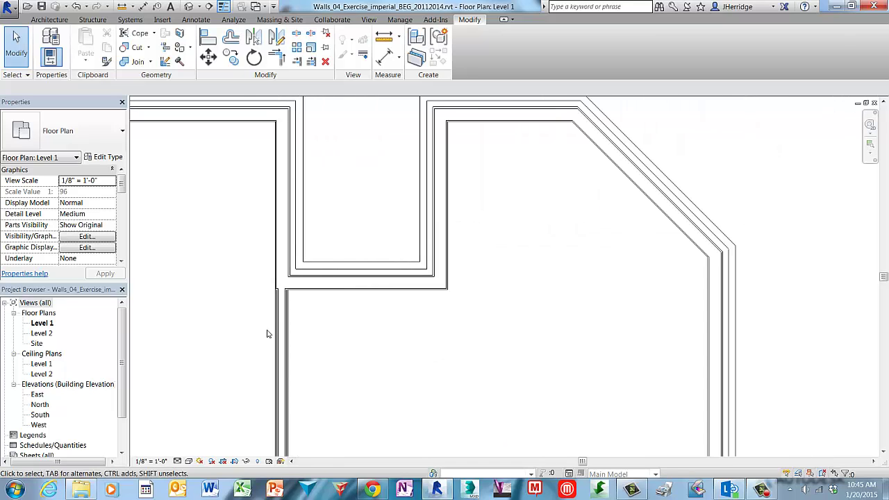
middle_drag(308, 357, 356, 240)
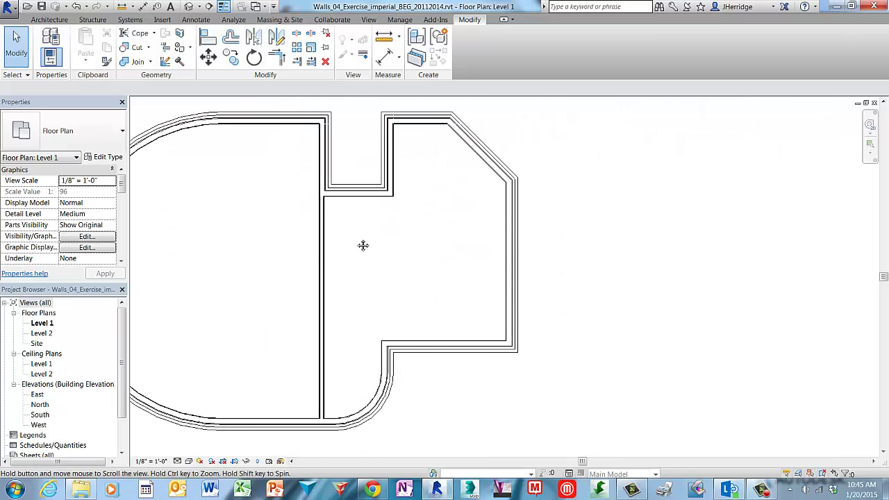
click(322, 256)
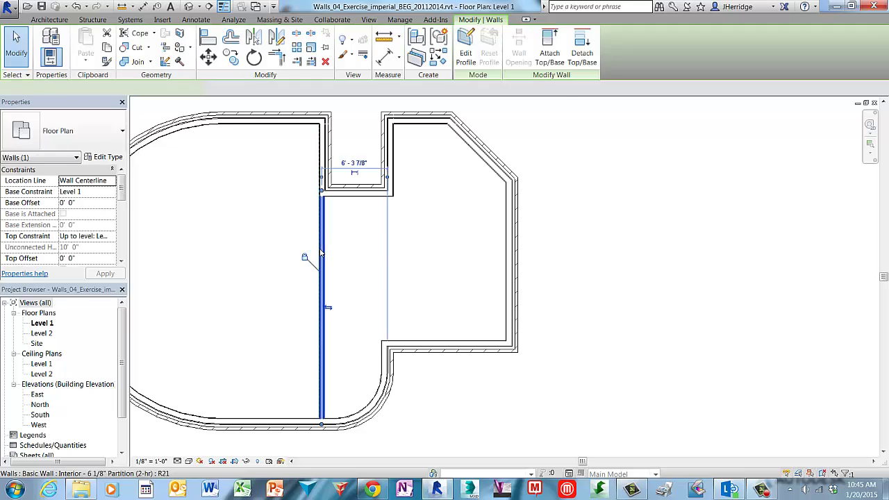
drag(323, 256, 305, 254)
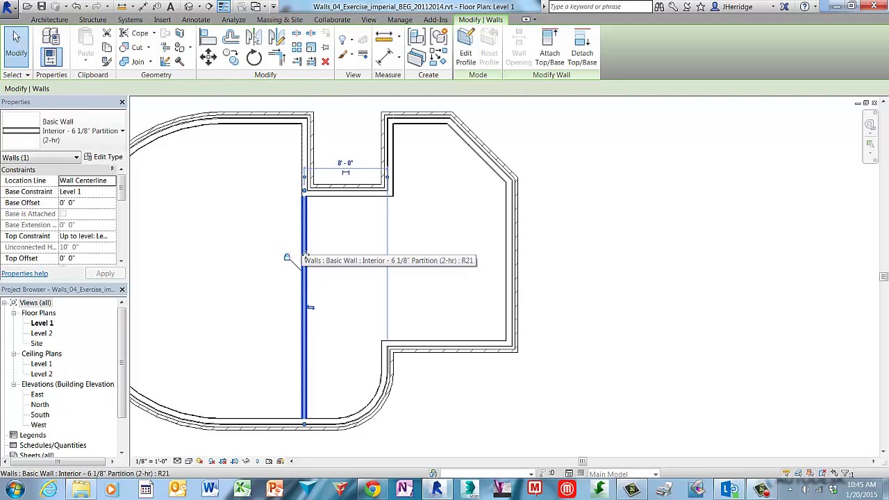
key(ctrl+z)
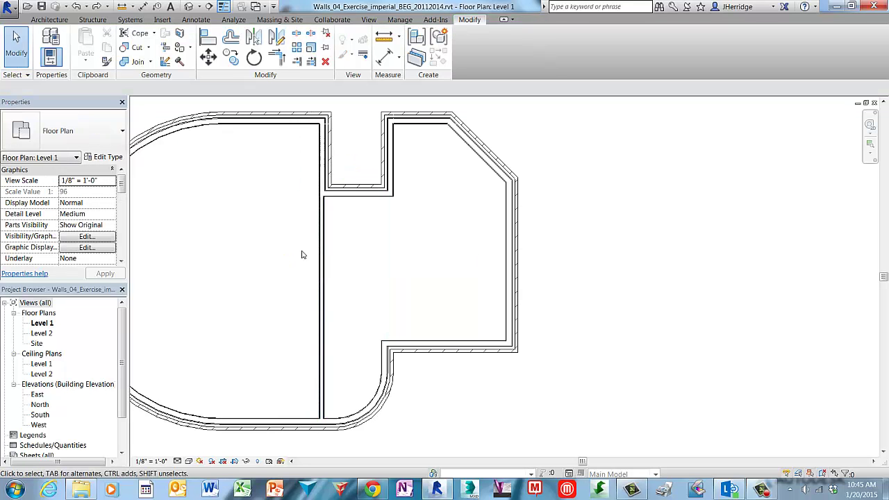
Step: Close the Walls_04_Exercise_imperial_BEG_20112014.rvt project without saving the changes
click(10, 8)
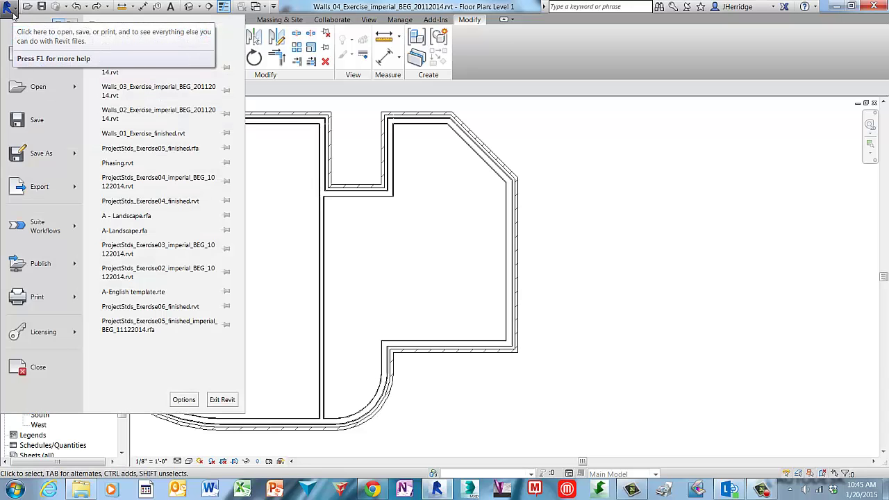
click(60, 371)
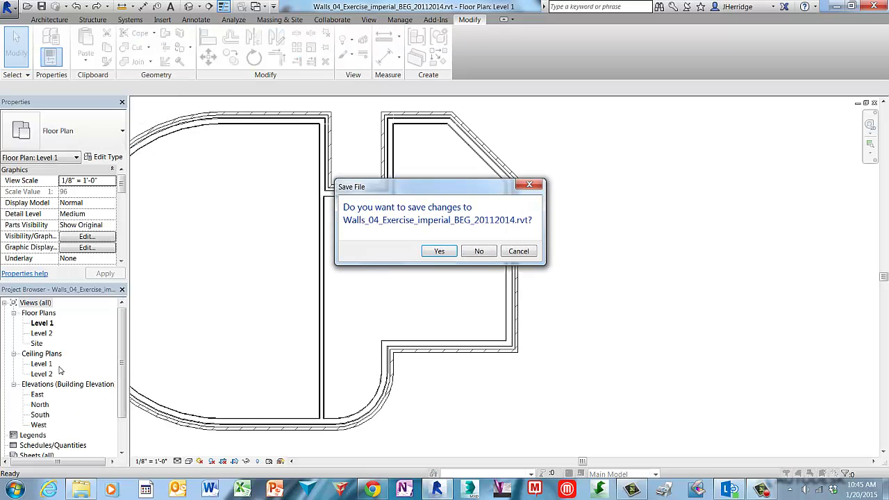
click(481, 252)
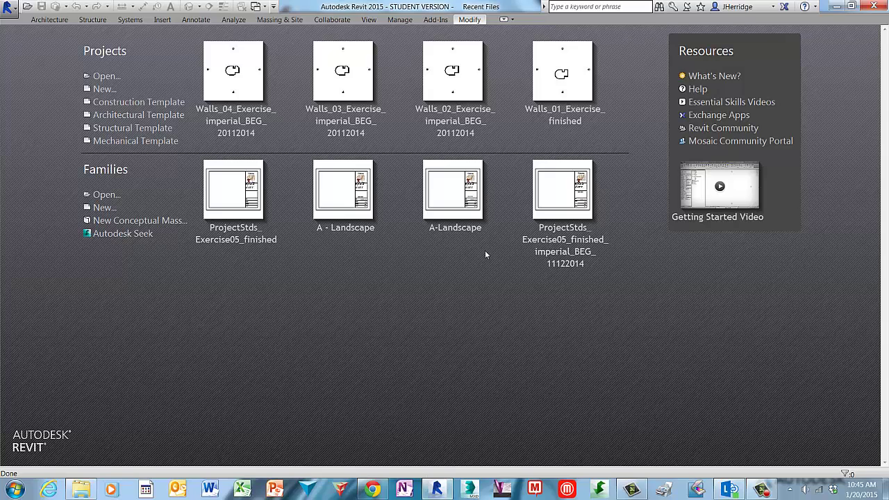